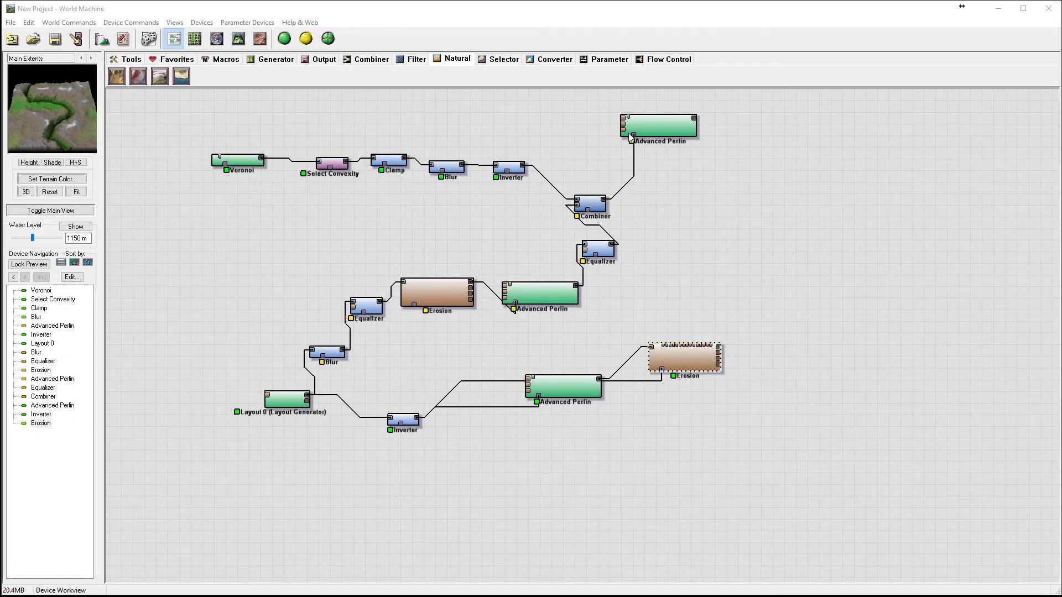
- Preview the top Advanced Perlin and Erosion, then place one Combiner at the graph's right
left_click(675, 130)
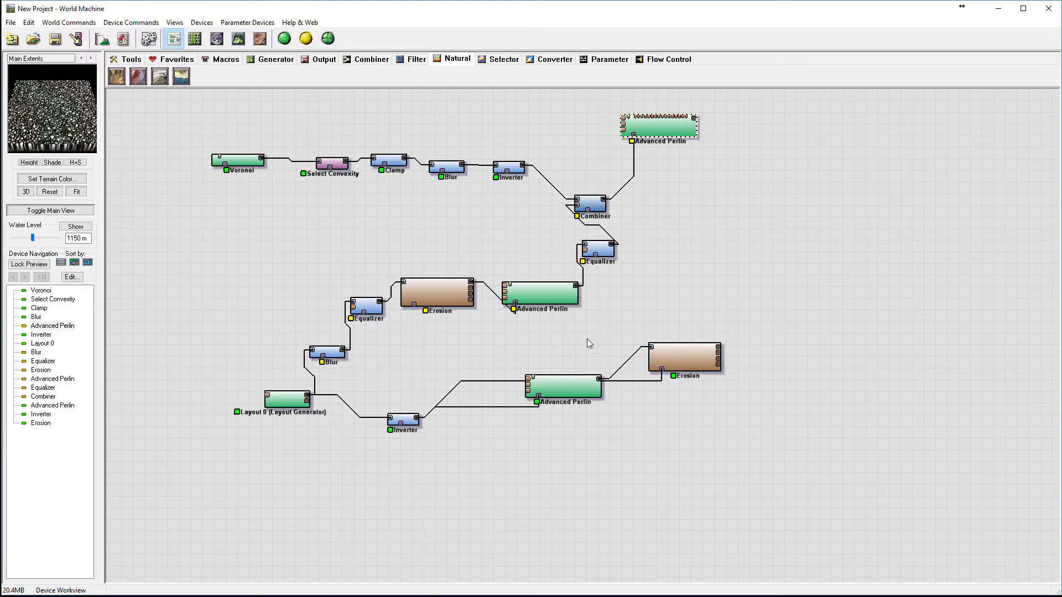
left_click(702, 347)
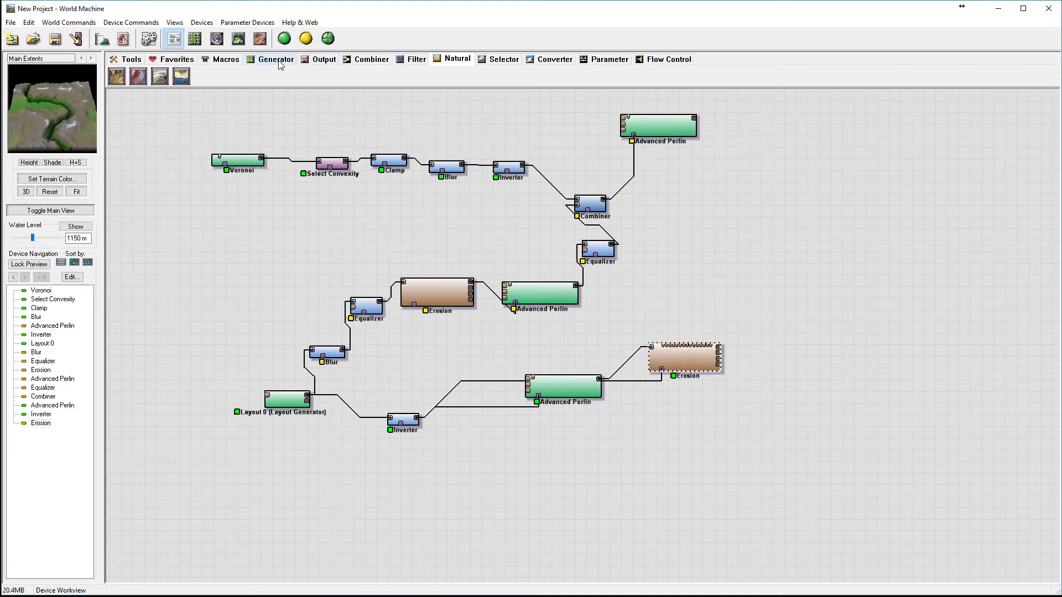
left_click(370, 60)
left_click(160, 77)
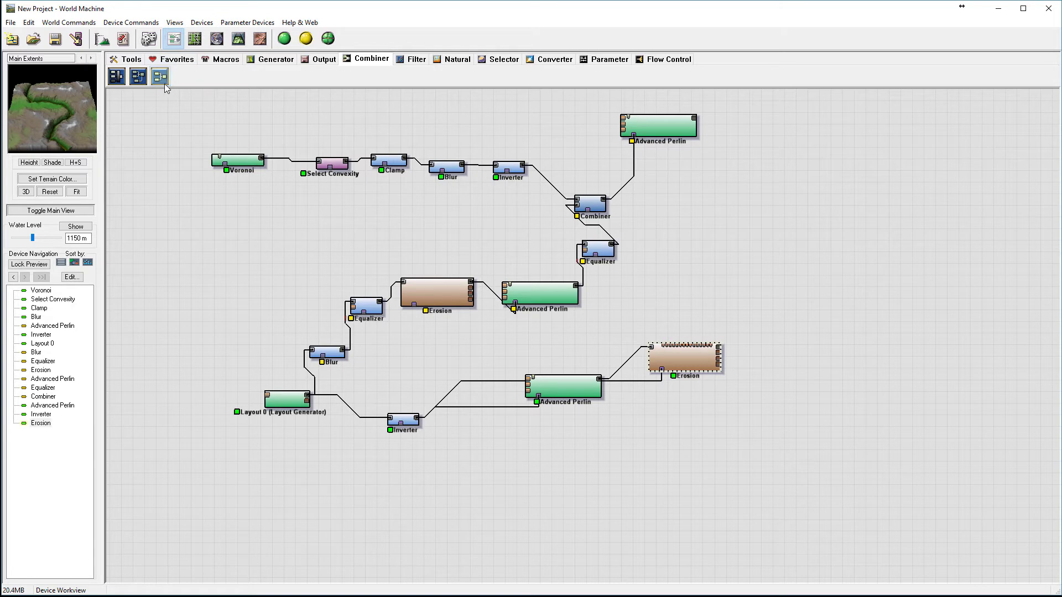
left_click(736, 246)
right_click(773, 178)
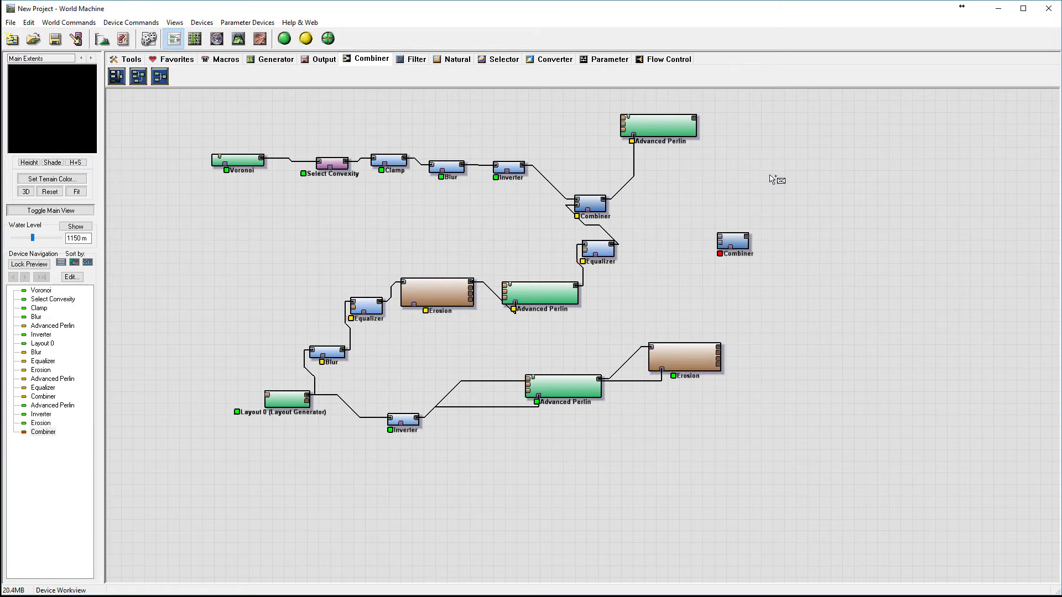
- Wire the top Advanced Perlin and lower-right Erosion into the Combiner and reposition it
left_click(691, 125)
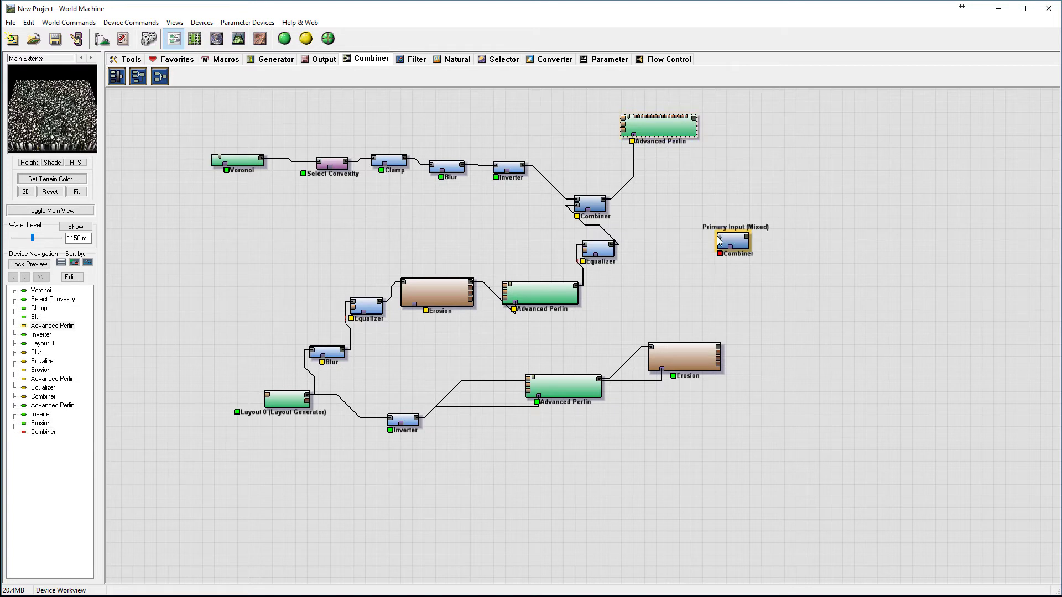
left_click_drag(721, 238, 695, 117)
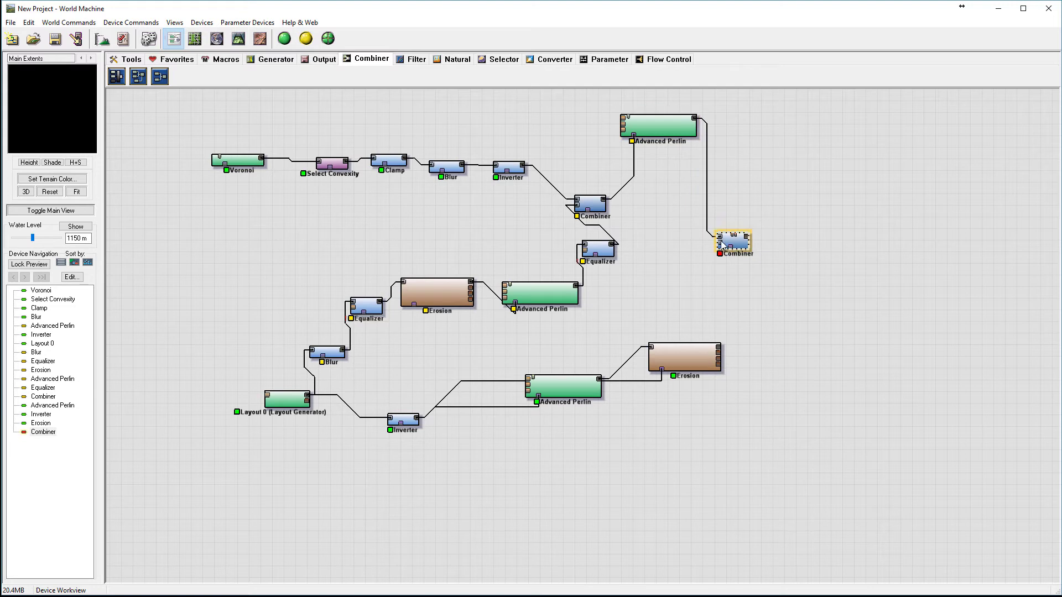
left_click_drag(720, 244, 719, 348)
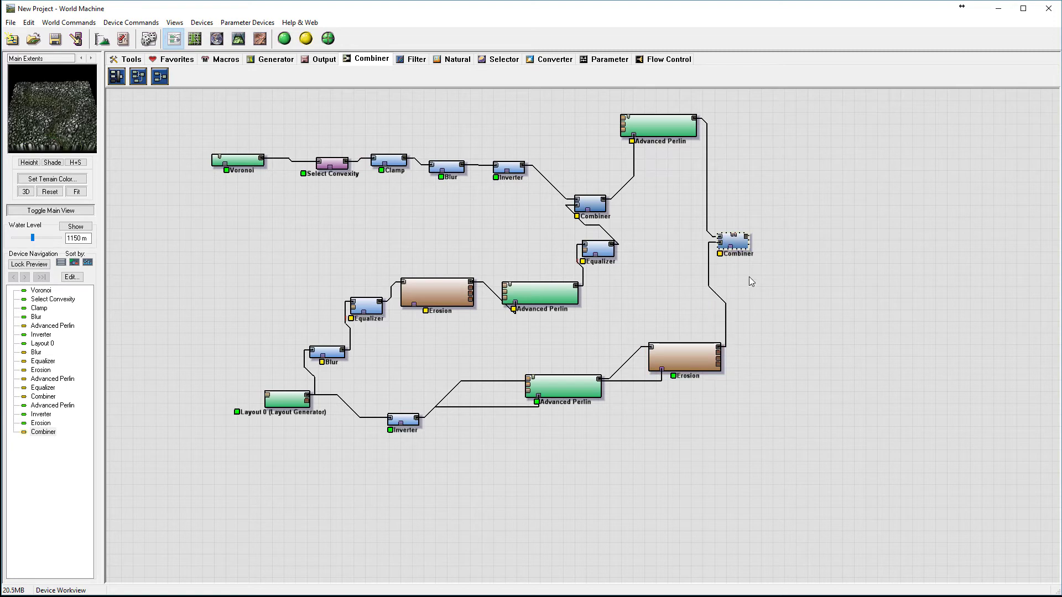
left_click_drag(744, 249, 761, 240)
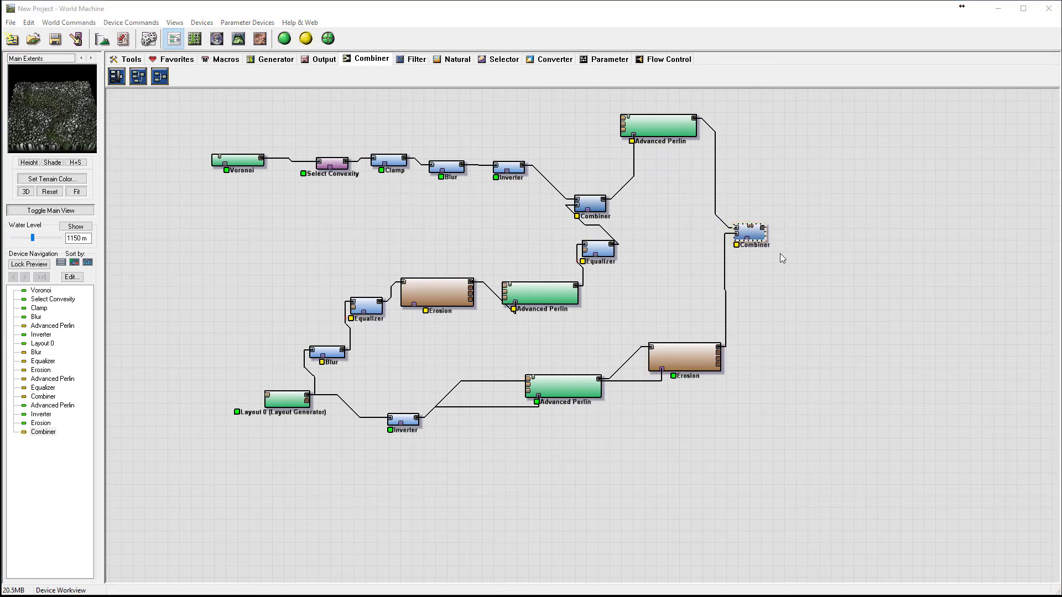
- Set the new Combiner's method to Min with strength 0.64063
double_click(748, 236)
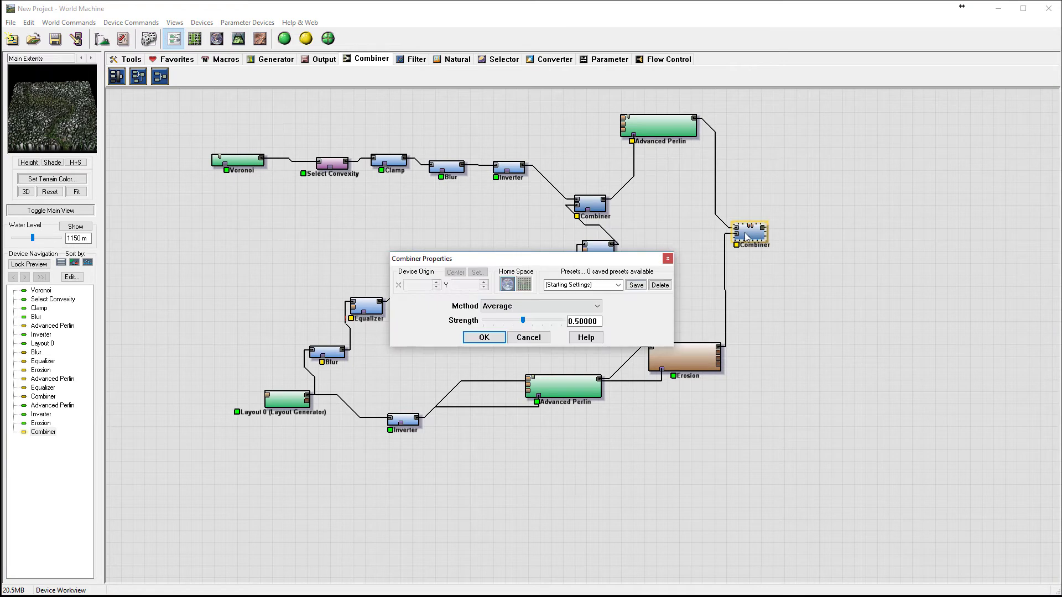
left_click(555, 308)
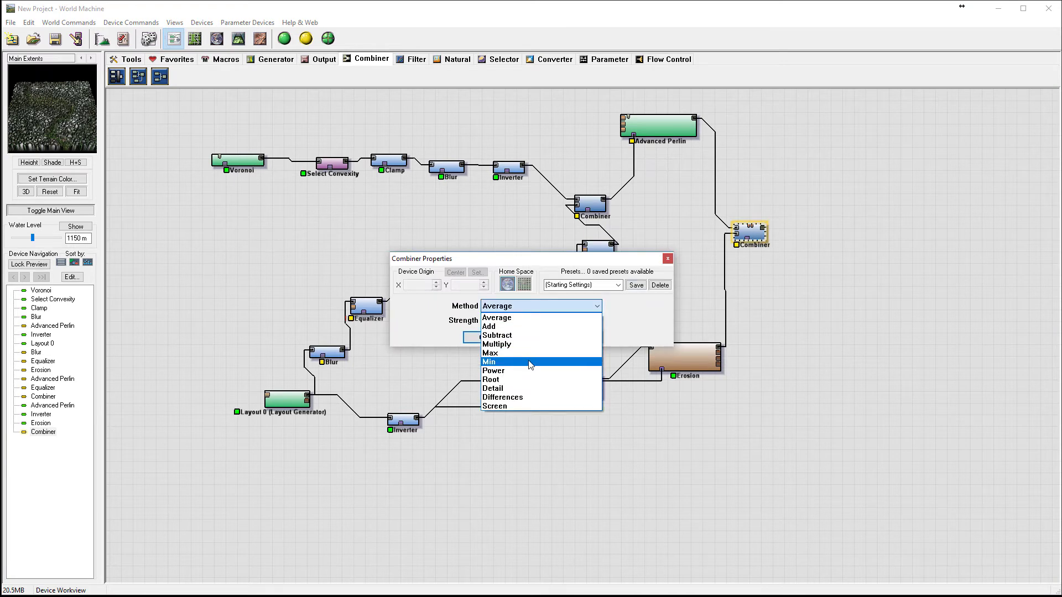
left_click(530, 362)
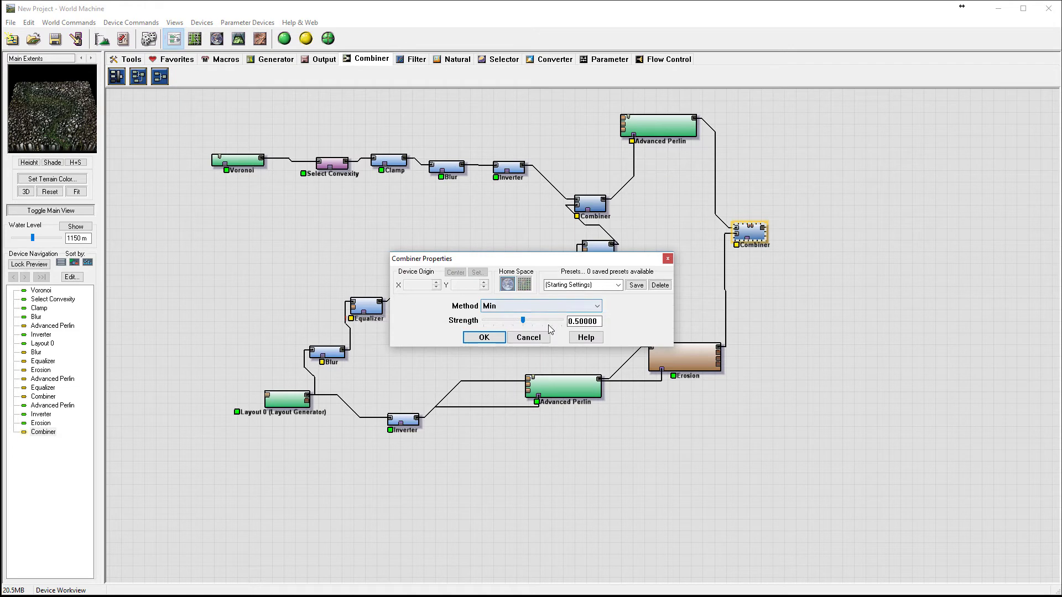
scroll(539, 323, "up", 4)
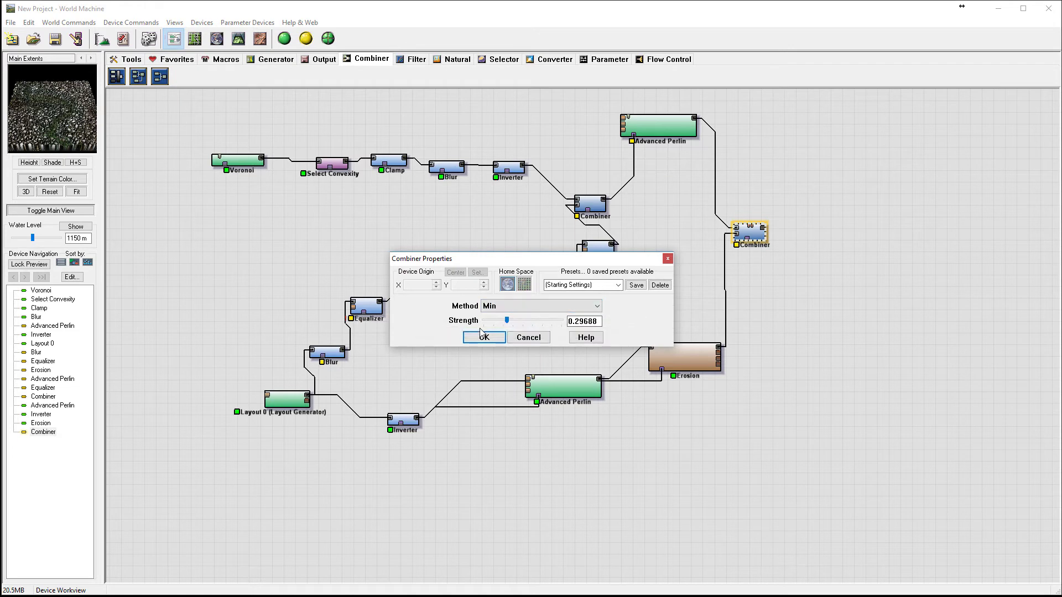
left_click_drag(507, 320, 534, 321)
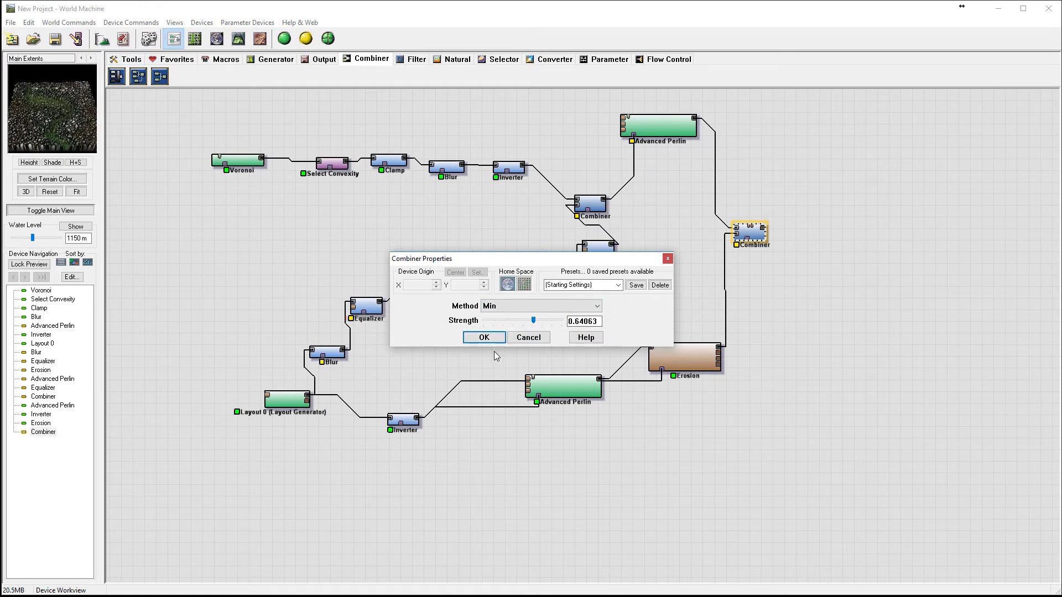
left_click(484, 337)
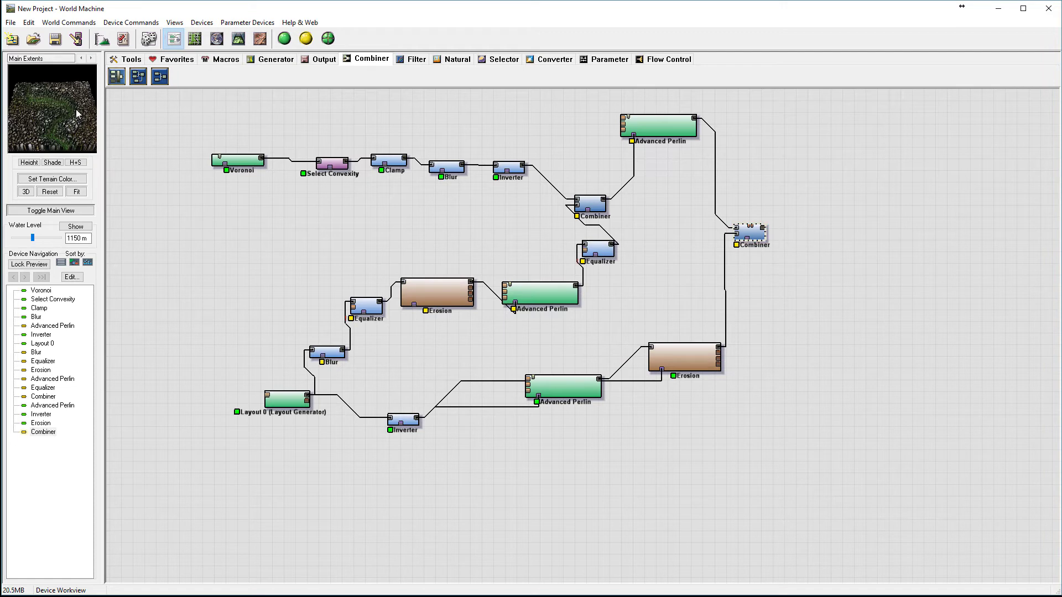
left_click(239, 38)
left_click(309, 40)
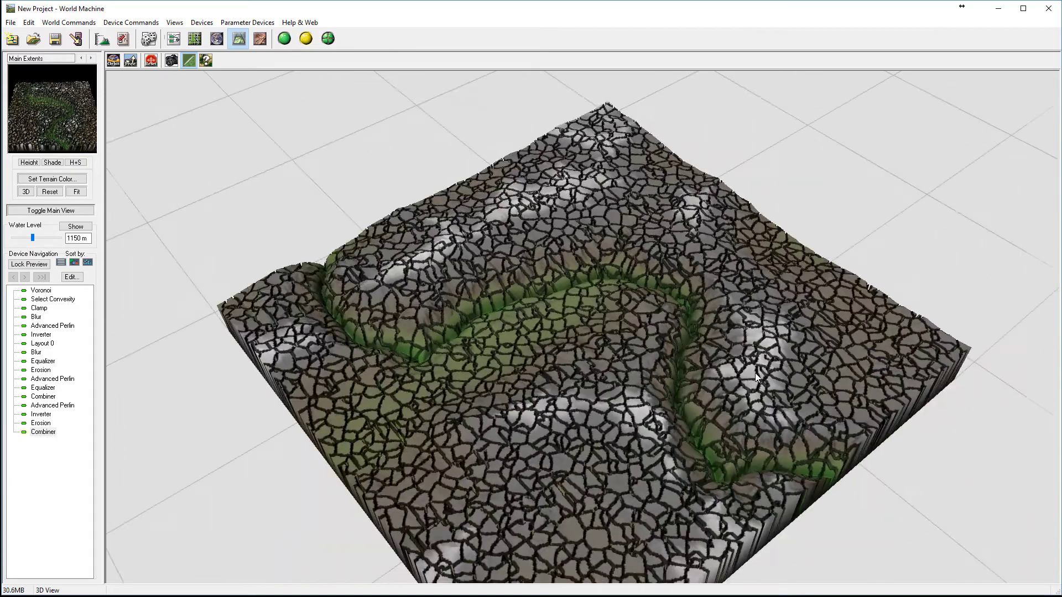
left_click_drag(755, 373, 600, 316)
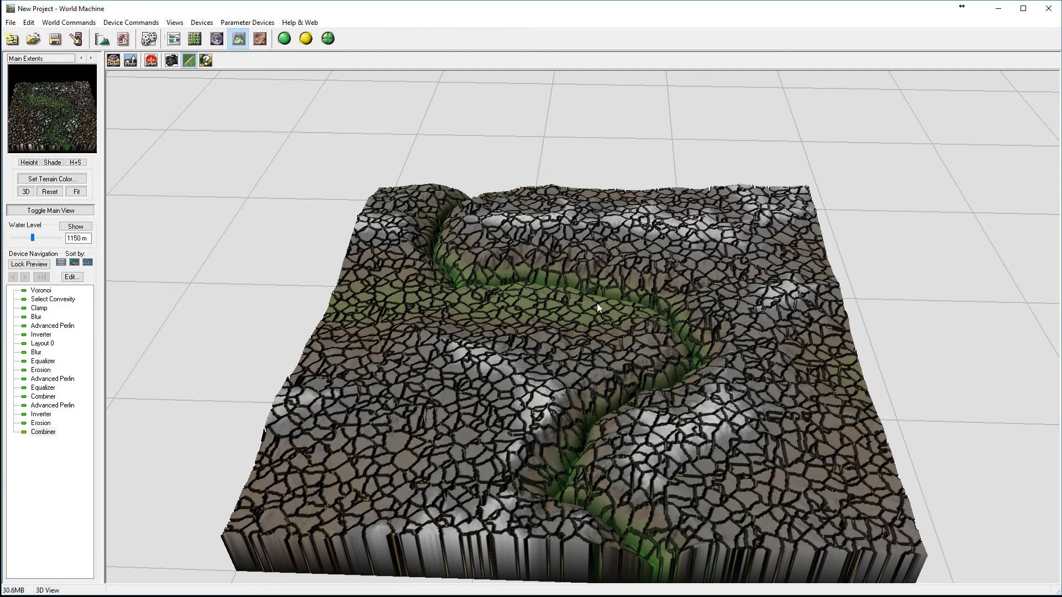
left_click(174, 38)
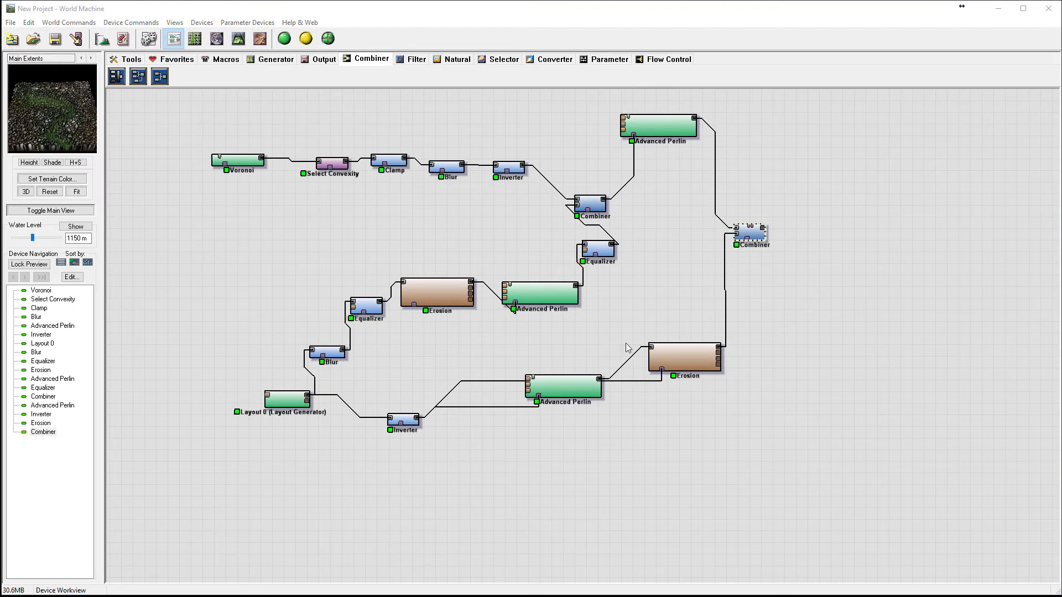
- Connect the middle Advanced Perlin to the right Combiner, tidy nodes, and reconnect its other inputs
left_click(575, 297)
left_click_drag(578, 286, 761, 233)
left_click(758, 233)
left_click_drag(551, 309, 550, 332)
left_click_drag(749, 231, 755, 227)
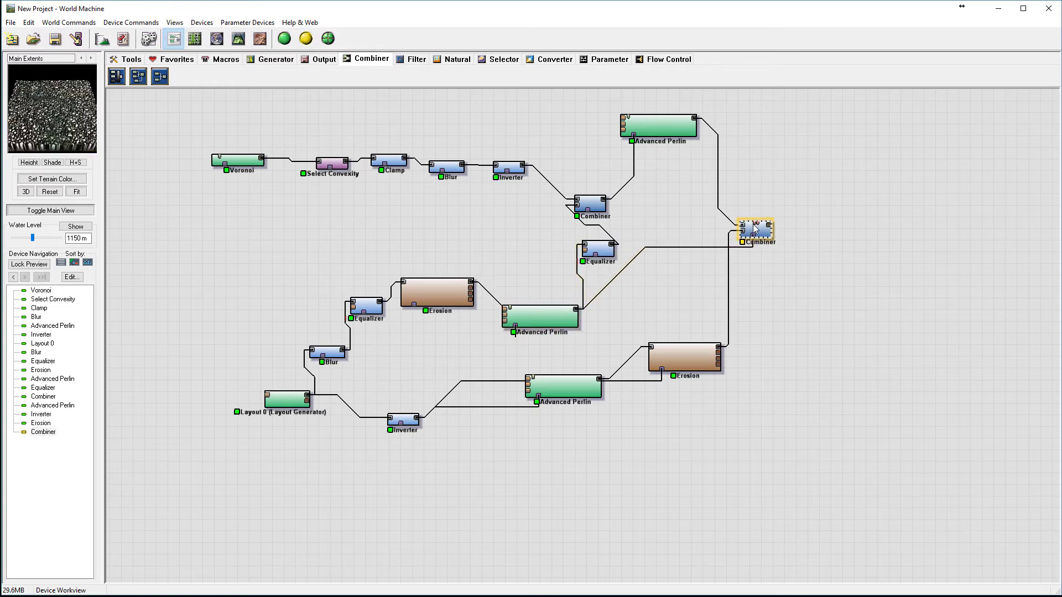
left_click(540, 316)
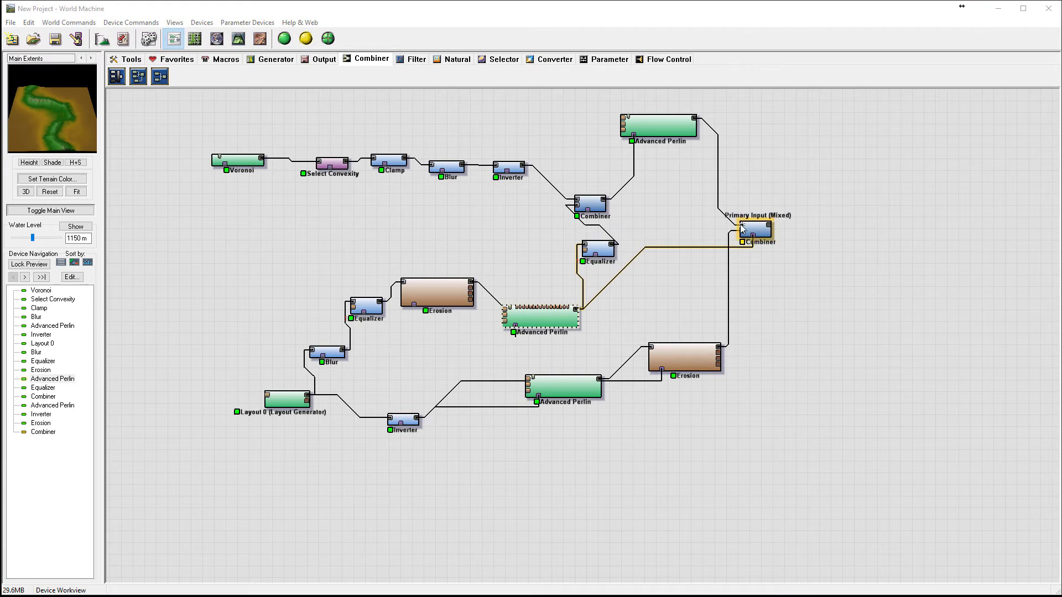
left_click_drag(742, 228, 696, 120)
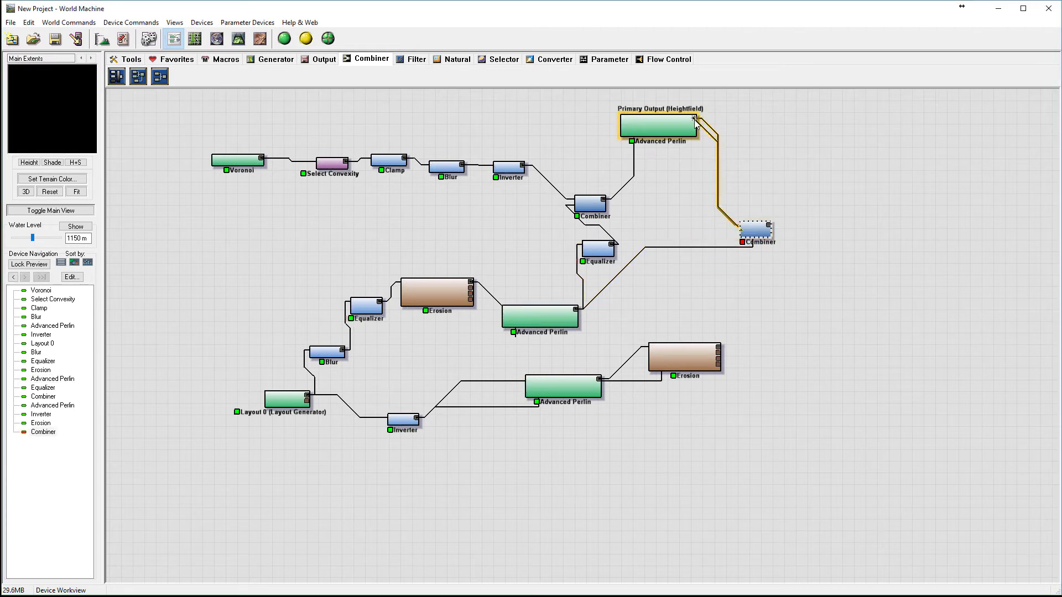
left_click_drag(742, 228, 718, 348)
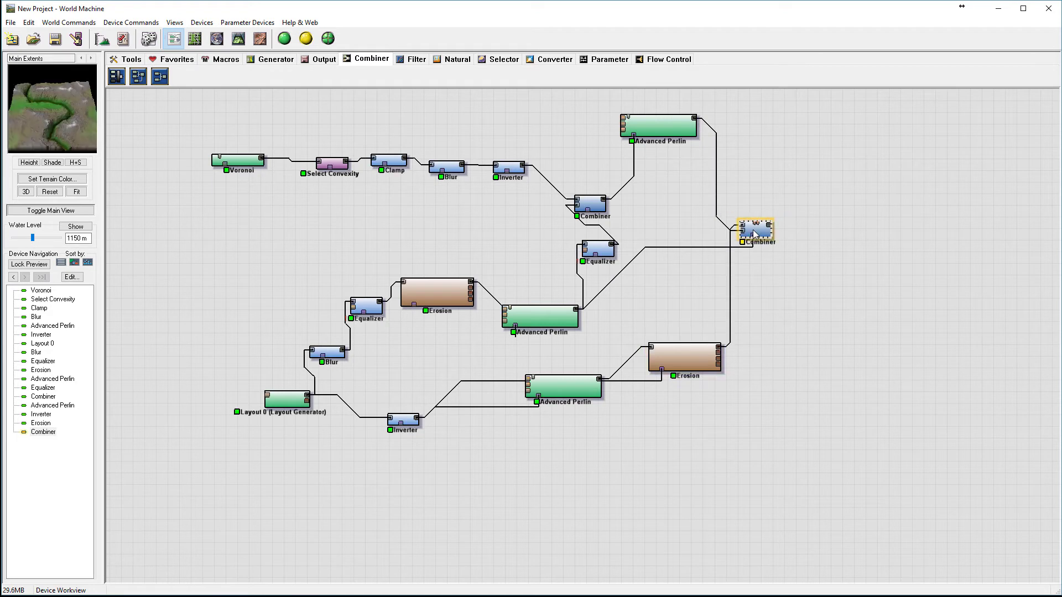
- Build the terrain and orbit it in 3D View to inspect the river valley
left_click(238, 38)
left_click(306, 38)
left_click_drag(832, 313, 656, 328)
left_click_drag(419, 324, 543, 191)
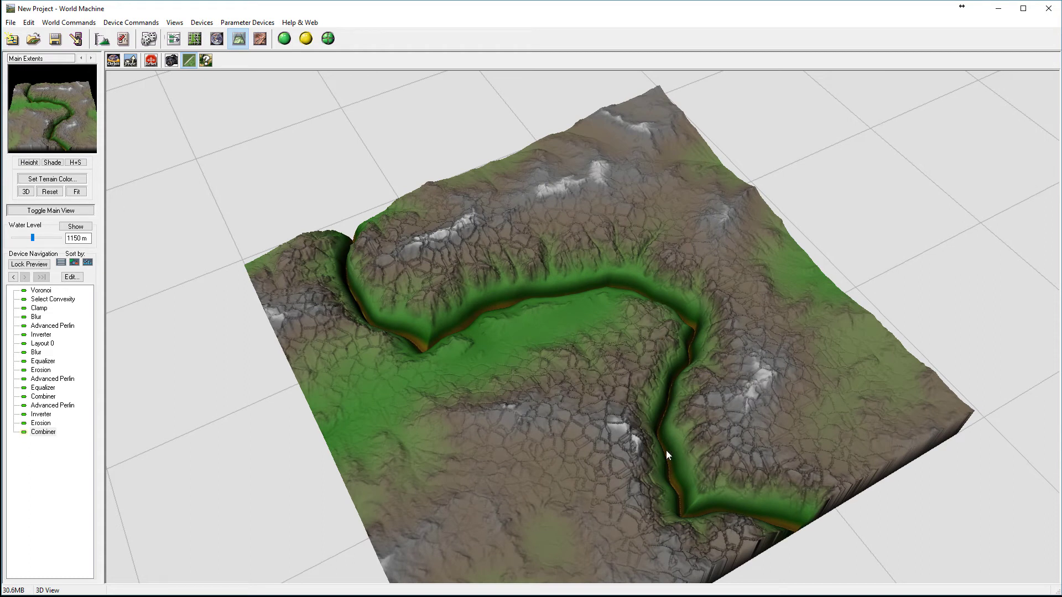
- Orbit the terrain to side-on and top-down angles, then return to Device Workview
left_click_drag(799, 397, 460, 244)
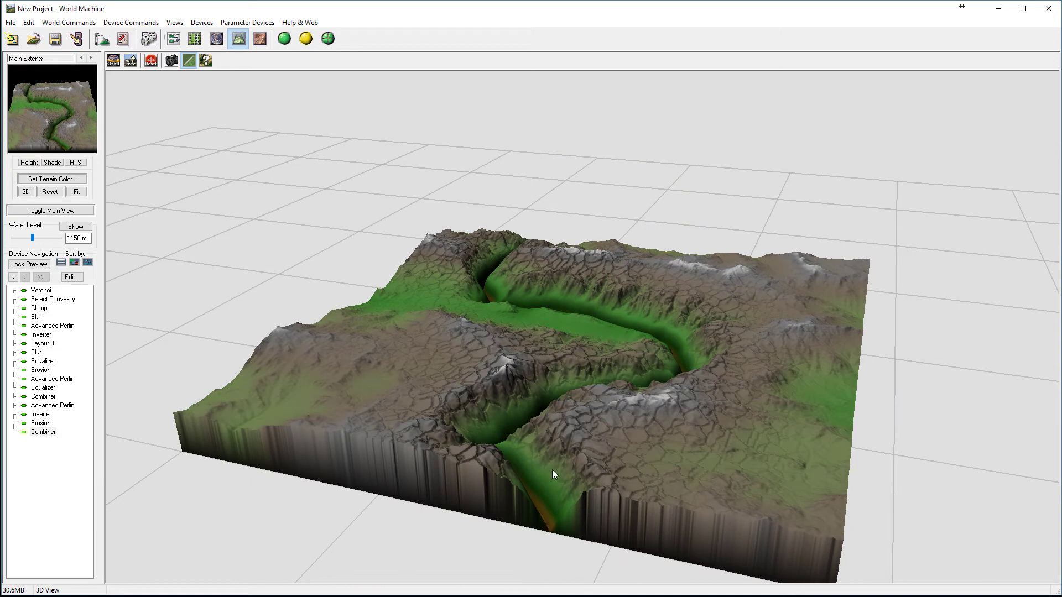
left_click_drag(571, 340, 603, 337)
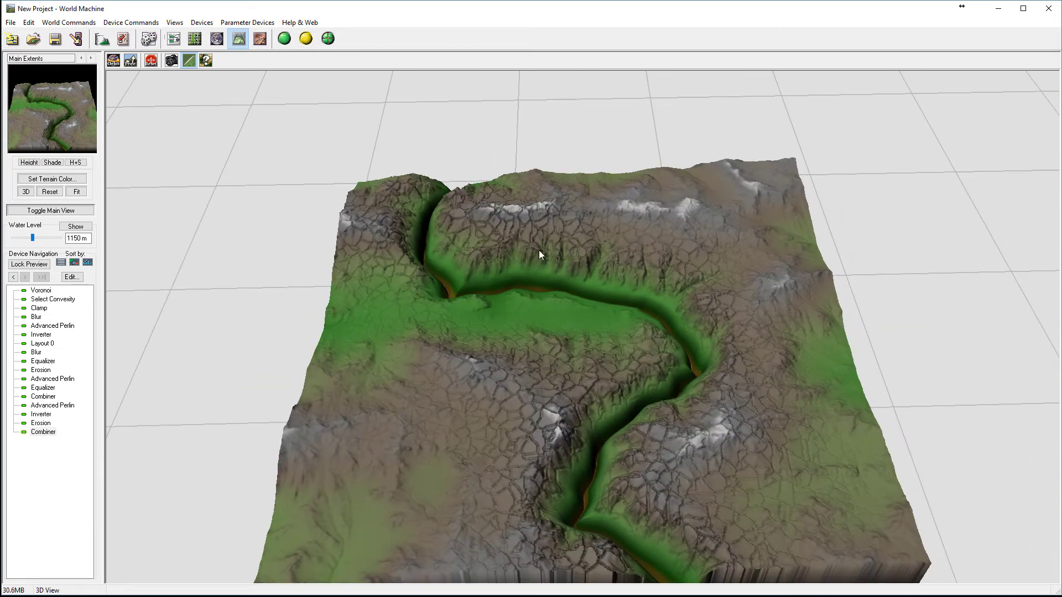
left_click(175, 42)
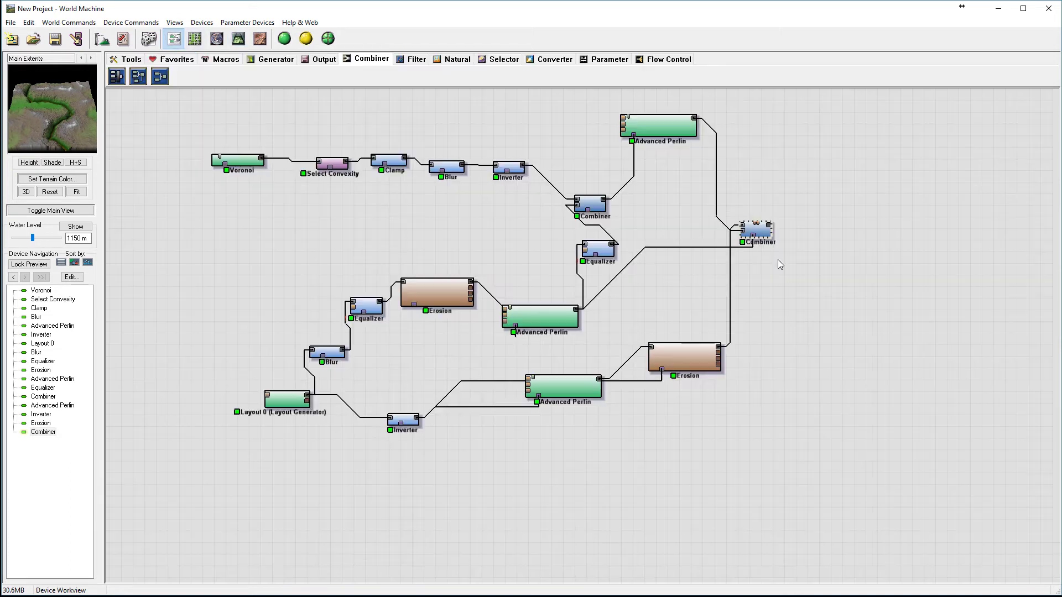
- Raise the right Combiner's strength to 0.92188 and view the result in 3D
double_click(768, 234)
left_click_drag(537, 324, 564, 325)
left_click(484, 338)
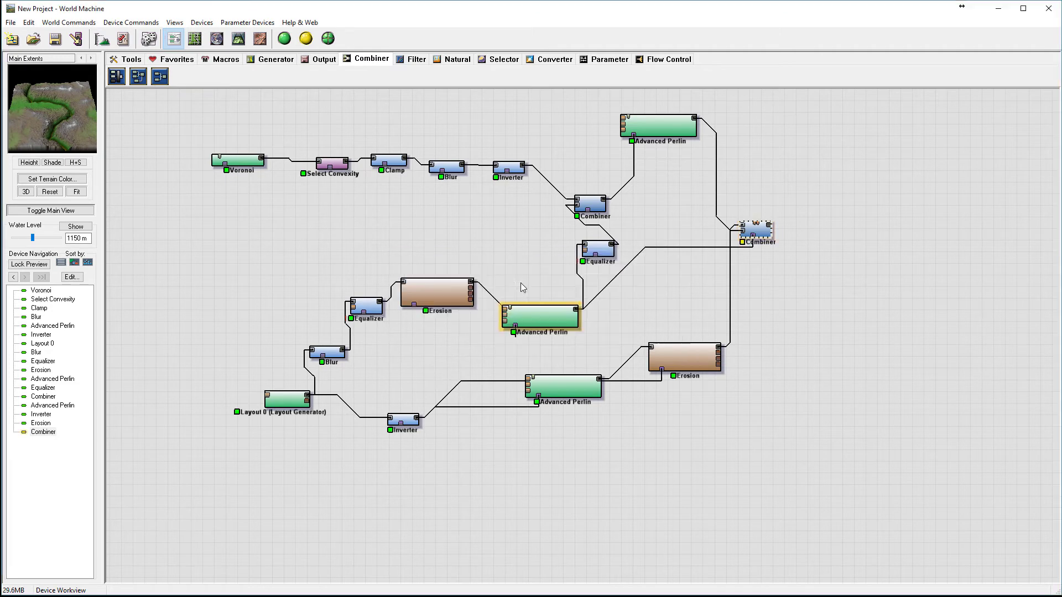
left_click(247, 41)
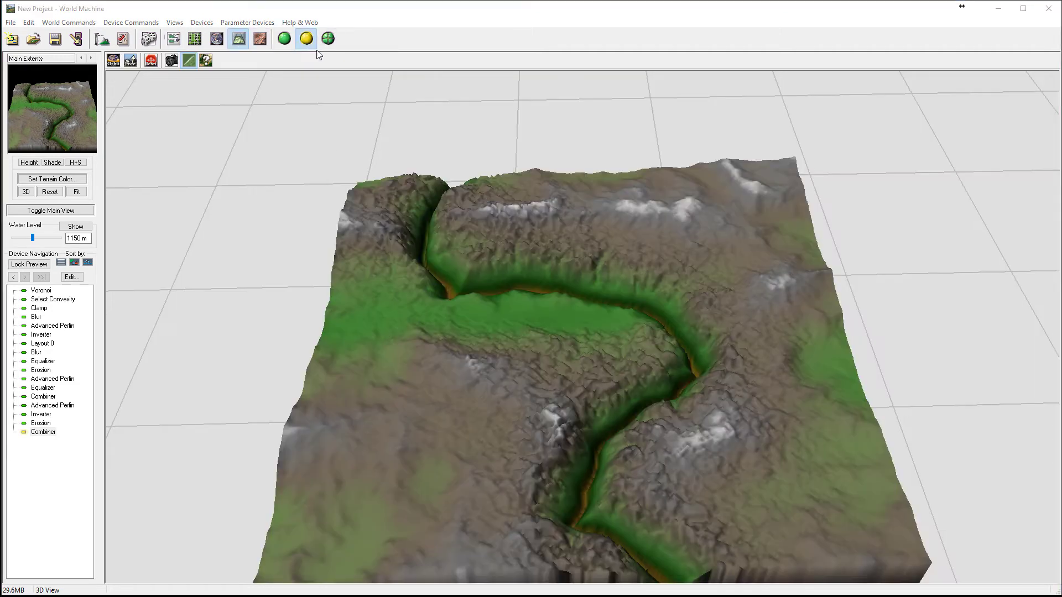
- Orbit the eroded terrain to diagonal, flat and low front views, then return to the graph
left_click_drag(646, 395, 439, 258)
left_click_drag(665, 298, 737, 483)
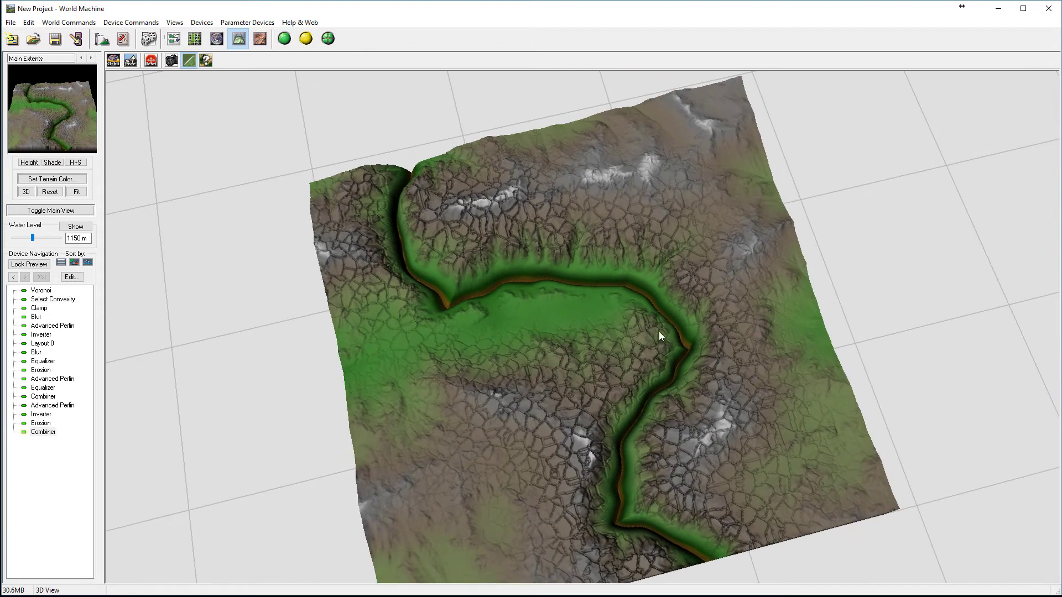
left_click_drag(644, 383, 609, 334)
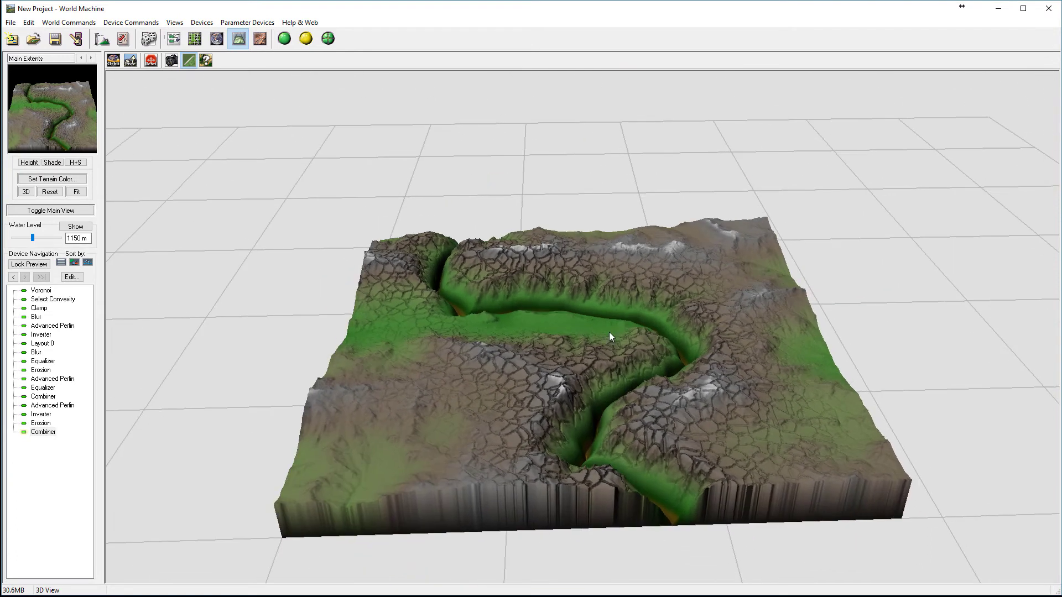
left_click(173, 39)
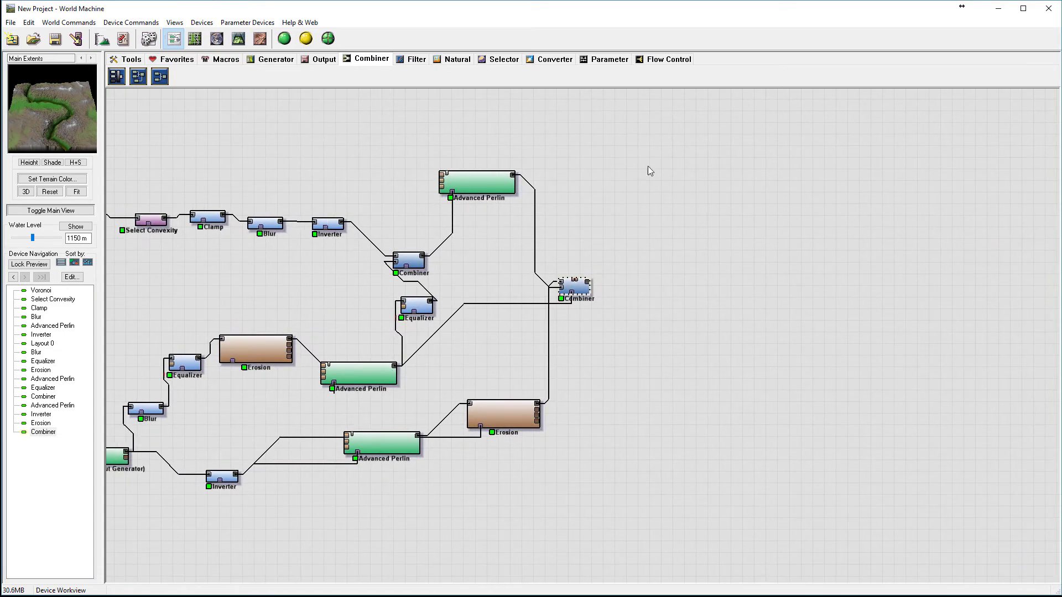
- Add a Terrace filter device right of the last Combiner, fed by the Combiner's output
left_click(416, 58)
left_click(160, 76)
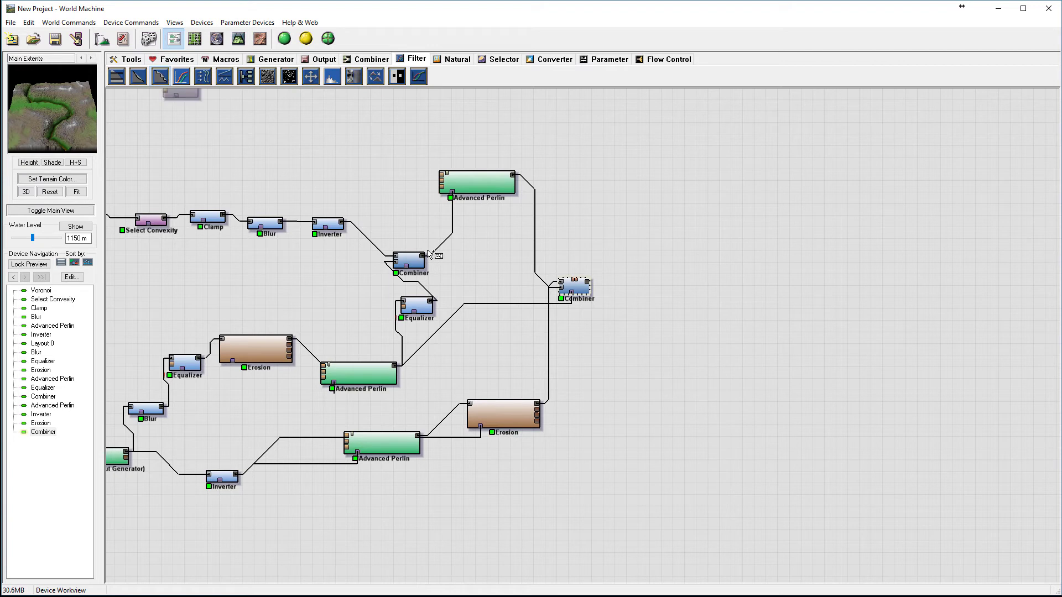
left_click(663, 291)
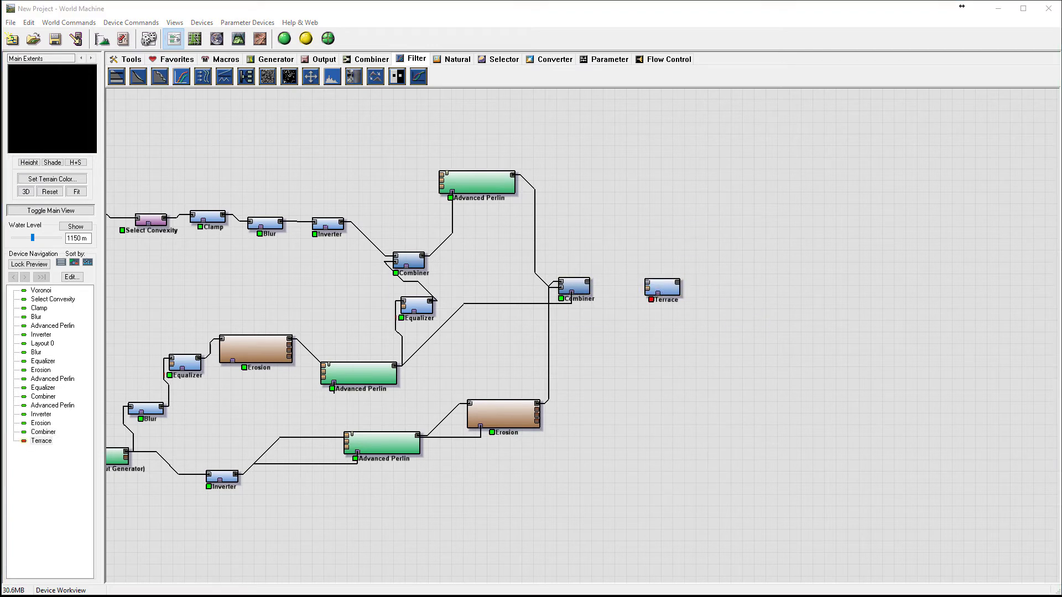
left_click(590, 285)
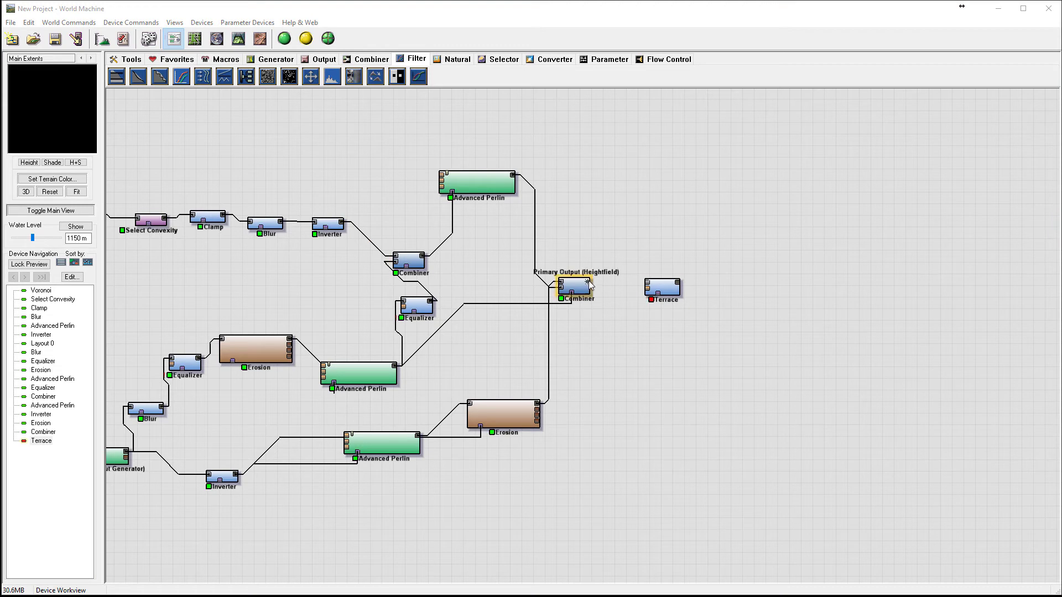
left_click_drag(590, 285, 648, 283)
left_click(673, 292)
- Confirm the Terrace settings: Sharp, 15 terraces, shape 0.875, layering 1
double_click(674, 290)
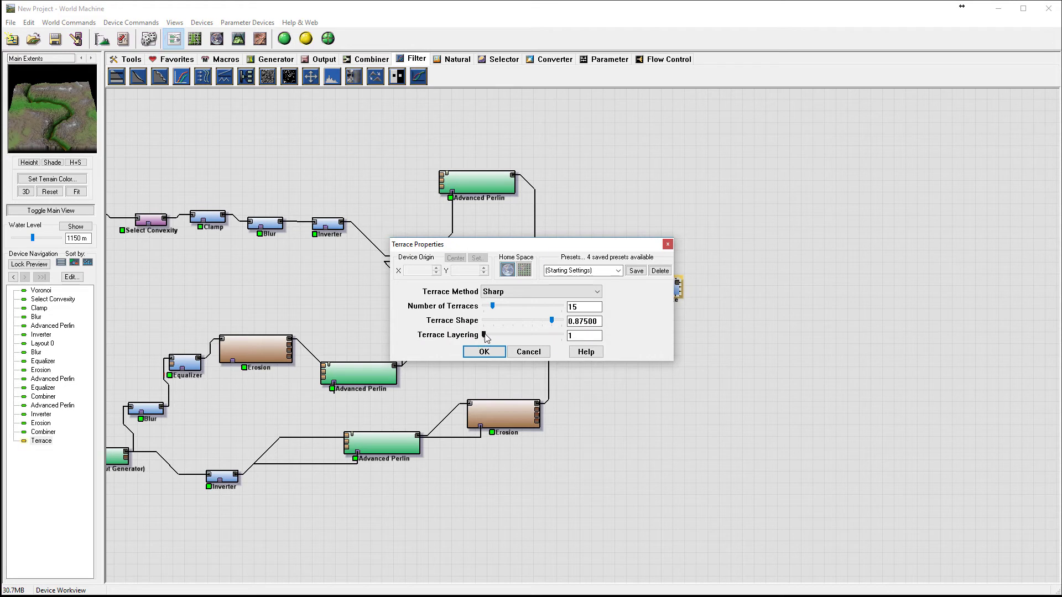
left_click(484, 352)
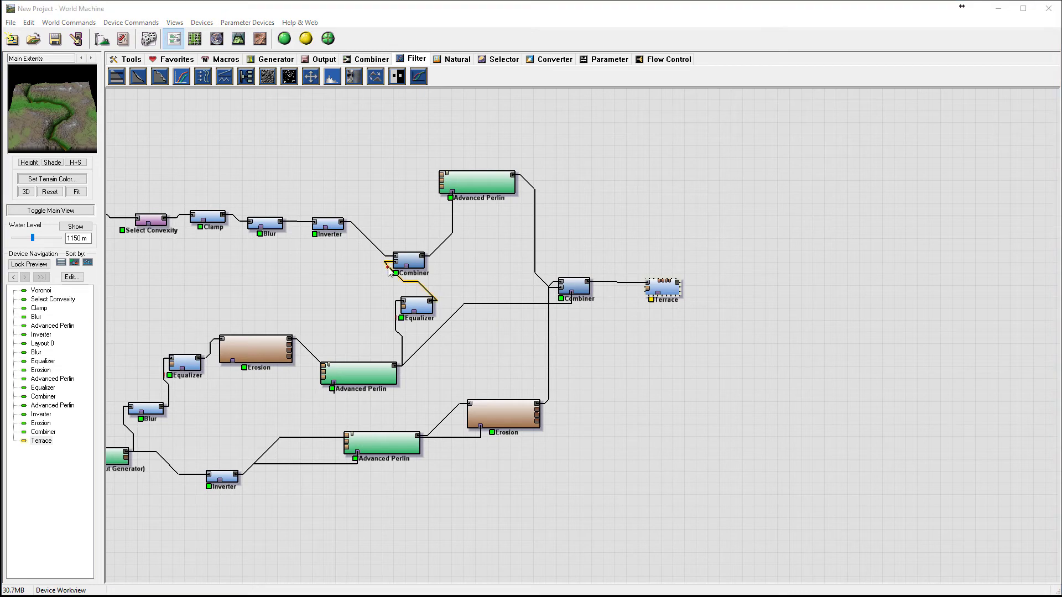
- Wire the middle Advanced Perlin and the Equalizer into the Terrace device's inputs
left_click(396, 369)
left_click_drag(396, 367, 665, 292)
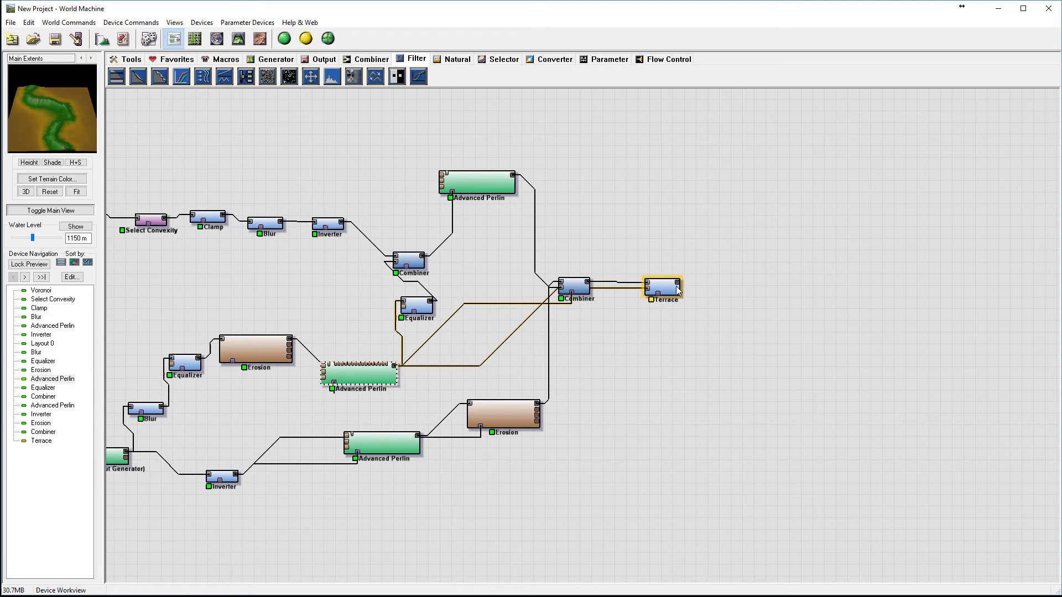
left_click(416, 304)
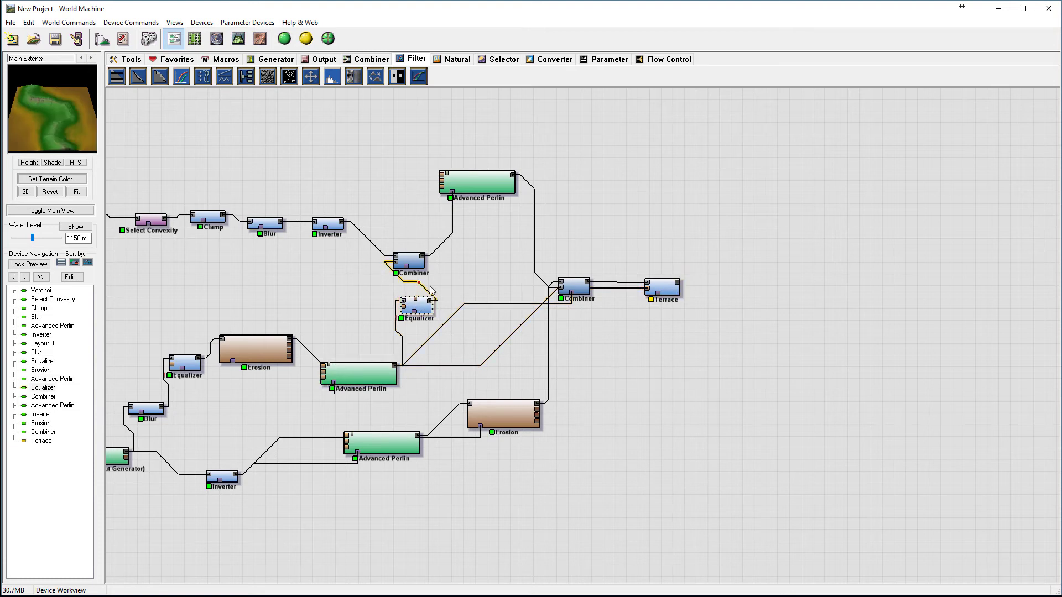
left_click_drag(431, 304, 661, 301)
- Select Terrace and build the terraced terrain in 3D View
left_click(239, 39)
left_click(174, 38)
left_click(664, 286)
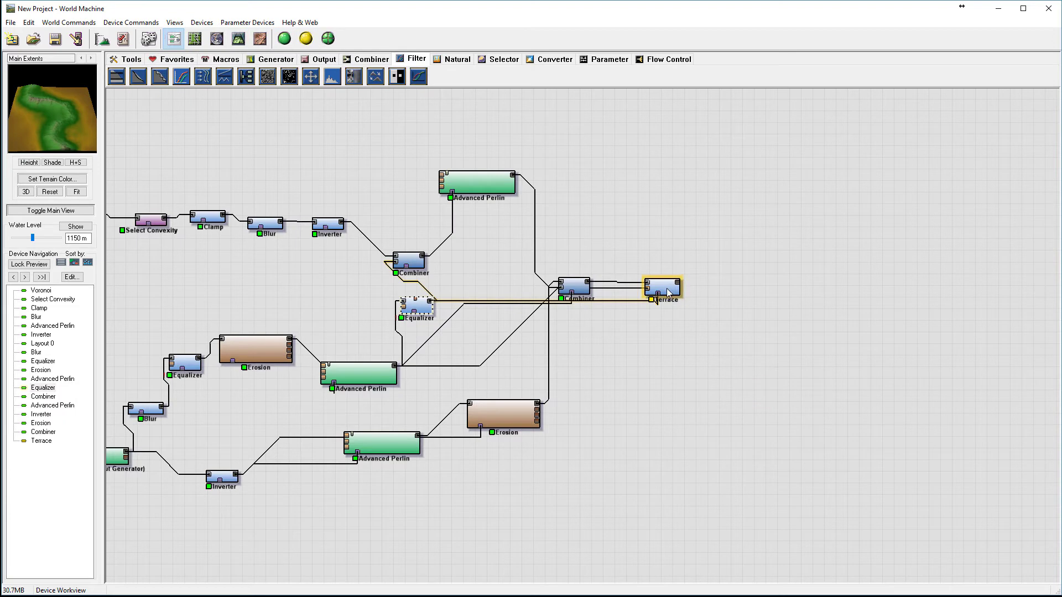
left_click(239, 38)
left_click(284, 39)
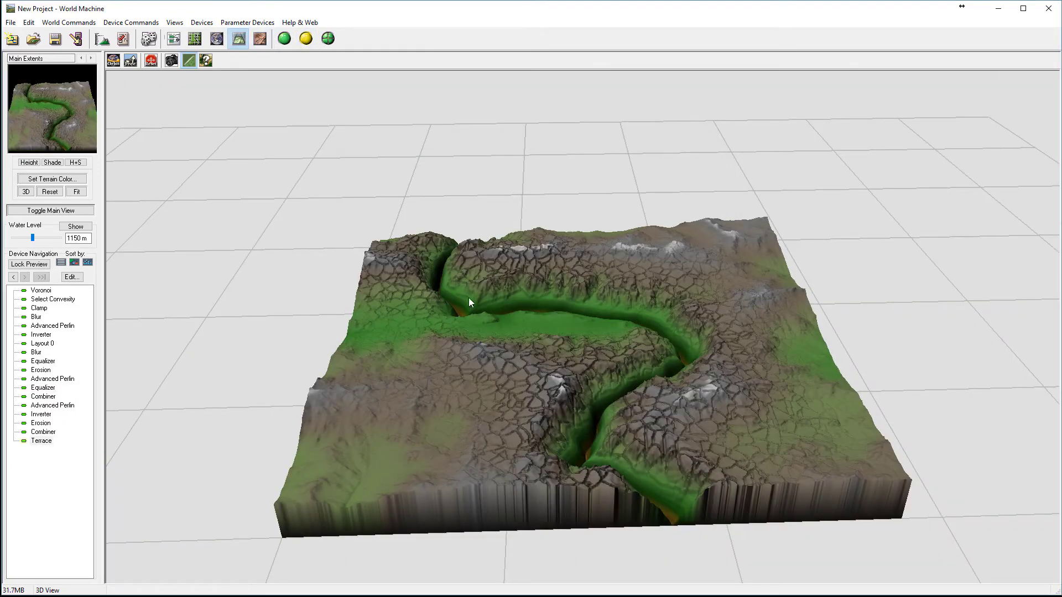
- Orbit and zoom around the terraced valley from several angles, then return to Device Workview
left_click_drag(573, 379, 628, 368)
left_click_drag(550, 368, 537, 433)
left_click_drag(637, 443, 584, 280)
left_click_drag(713, 329, 256, 450)
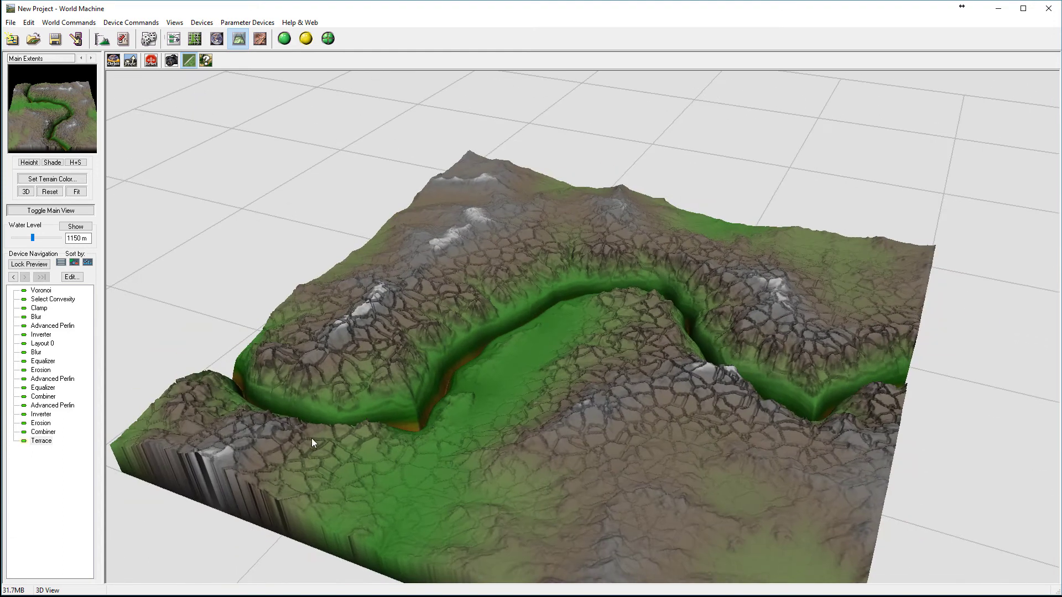
left_click_drag(509, 410, 168, 87)
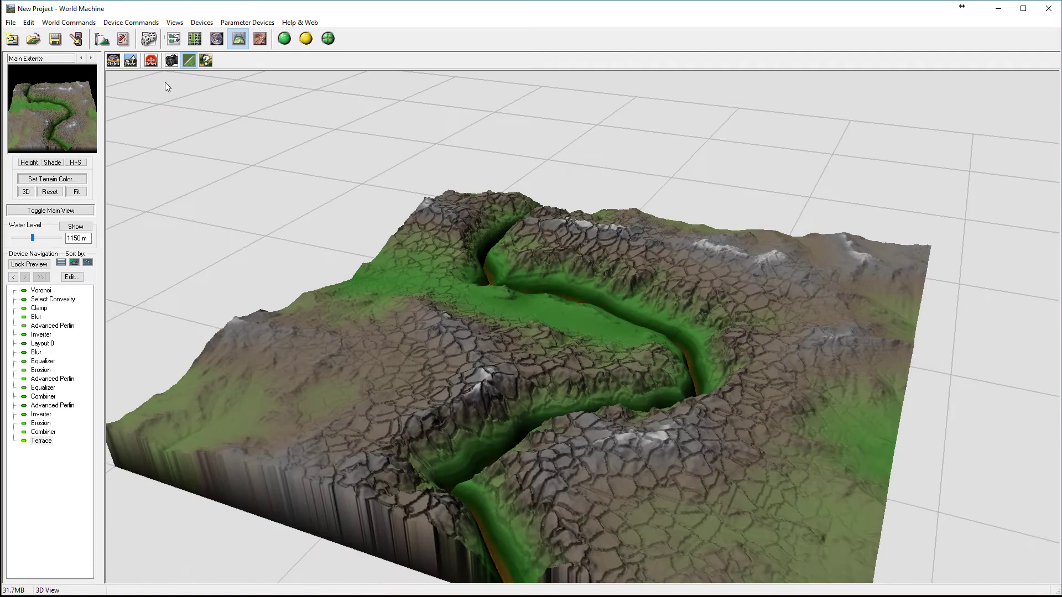
left_click(173, 39)
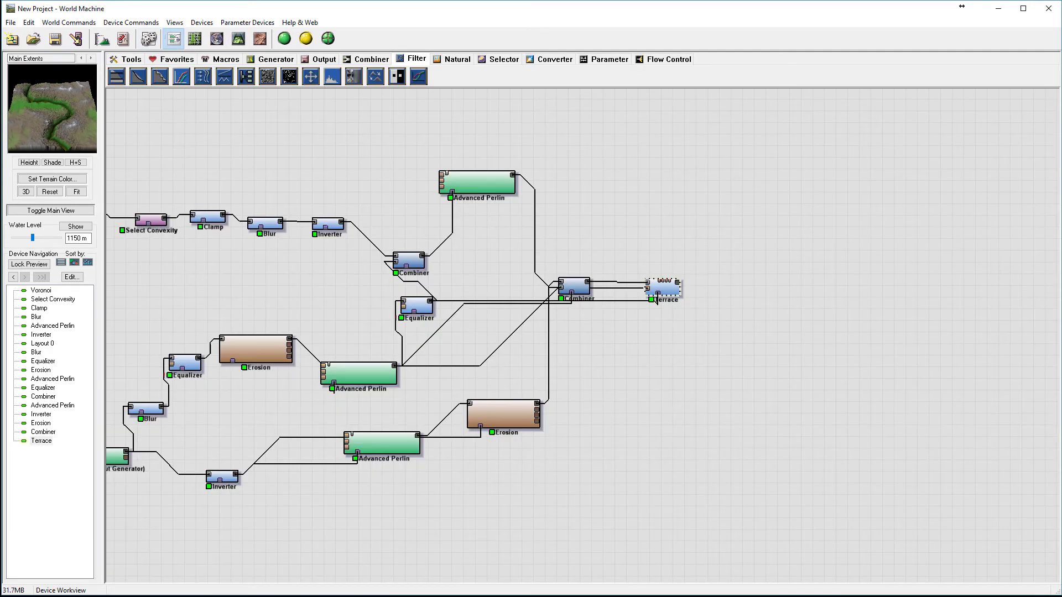
- Add a Natural Erosion device right of Terrace and wire Terrace's output into it
right_click_drag(728, 197, 663, 194)
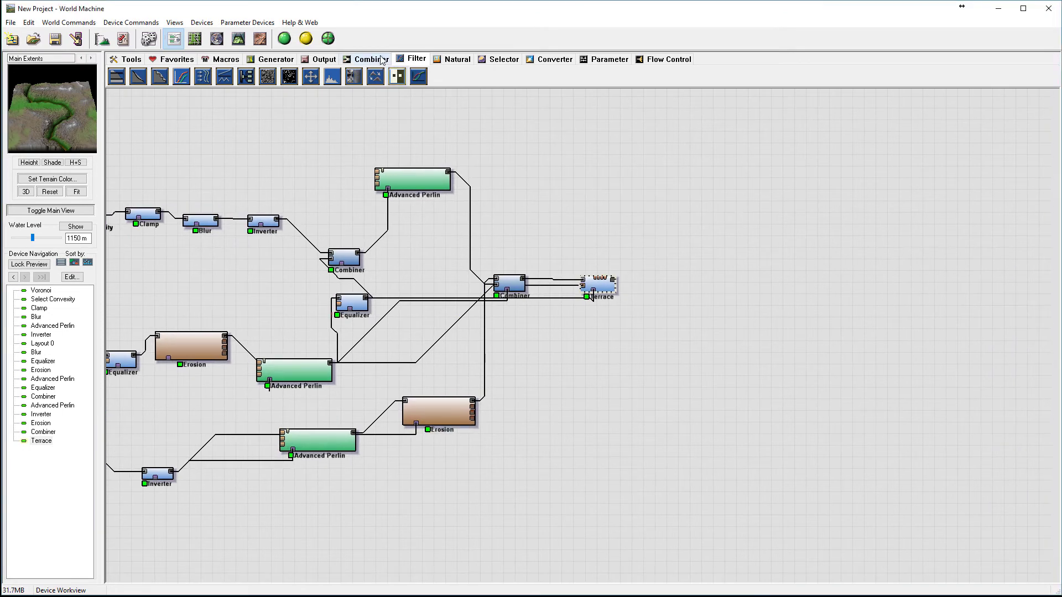
left_click(443, 59)
left_click(117, 77)
left_click(704, 294)
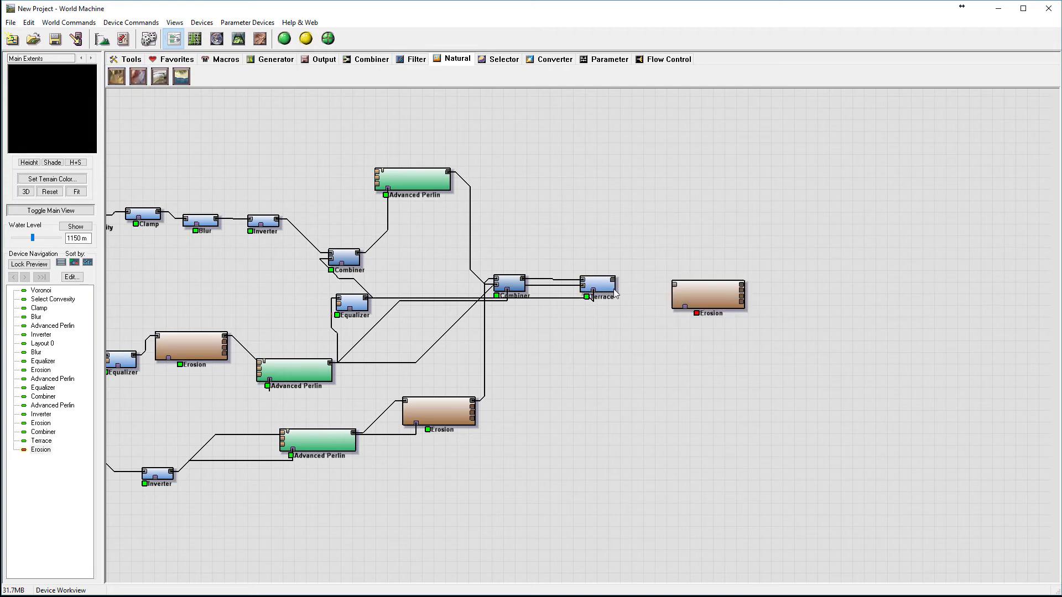
left_click_drag(674, 285, 613, 280)
left_click(712, 297)
double_click(711, 296)
- Set Channeled Erosion with duration 20, sediment carry 0.063, geological-time enhancement -0.416, and view in 3D
left_click_drag(540, 198, 671, 141)
left_click(626, 174)
left_click(559, 194)
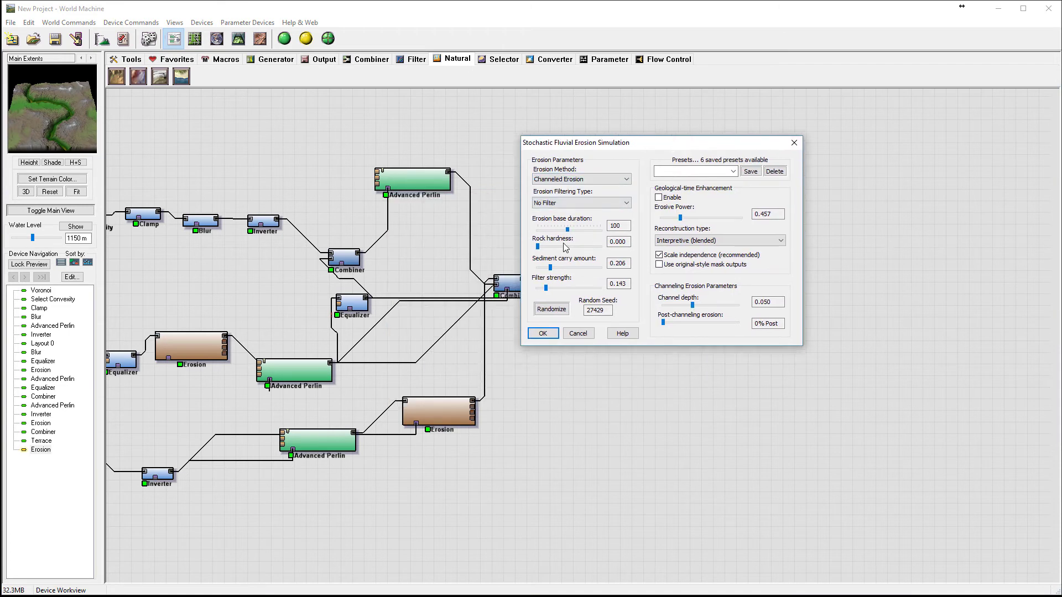
left_click_drag(562, 230, 543, 232)
left_click_drag(551, 271, 541, 273)
left_click(659, 198)
left_click_drag(681, 219, 668, 223)
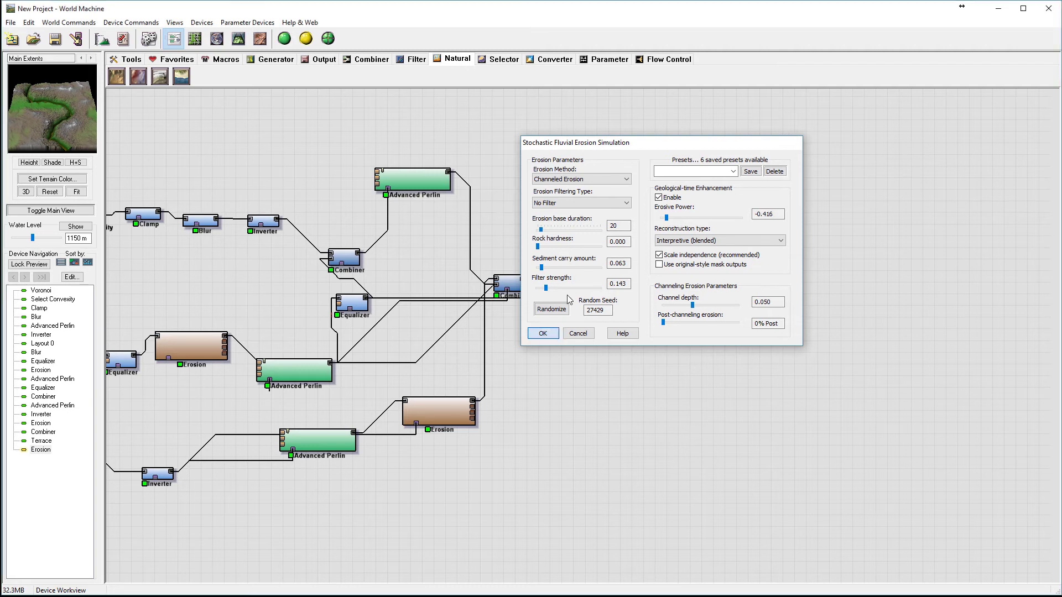
left_click(543, 334)
left_click(239, 38)
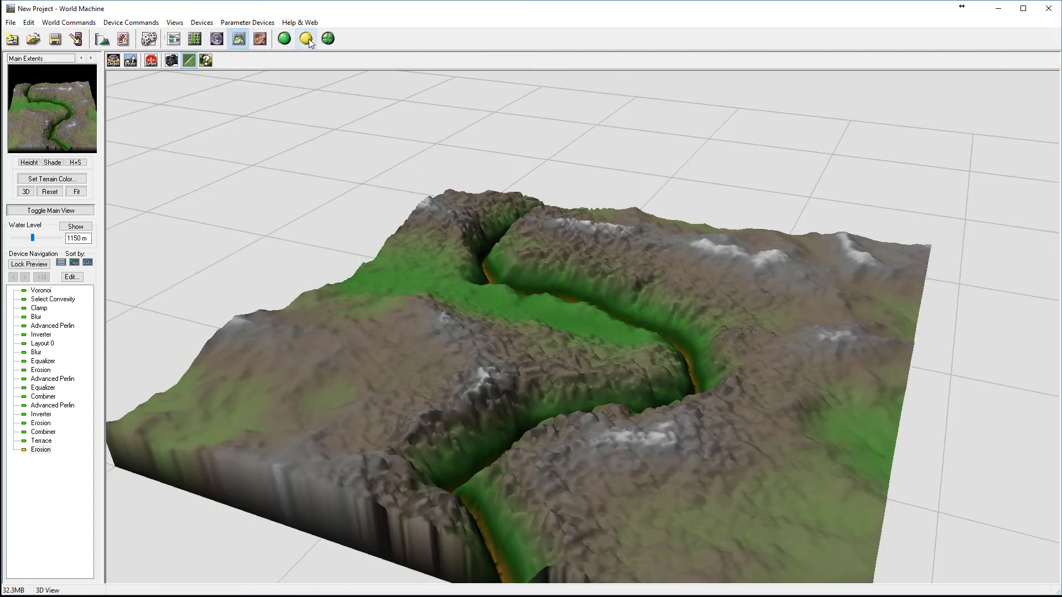
- Lock the preview on the new Erosion device and show it in the 3D view
left_click_drag(622, 292, 618, 321)
left_click_drag(511, 380, 520, 360)
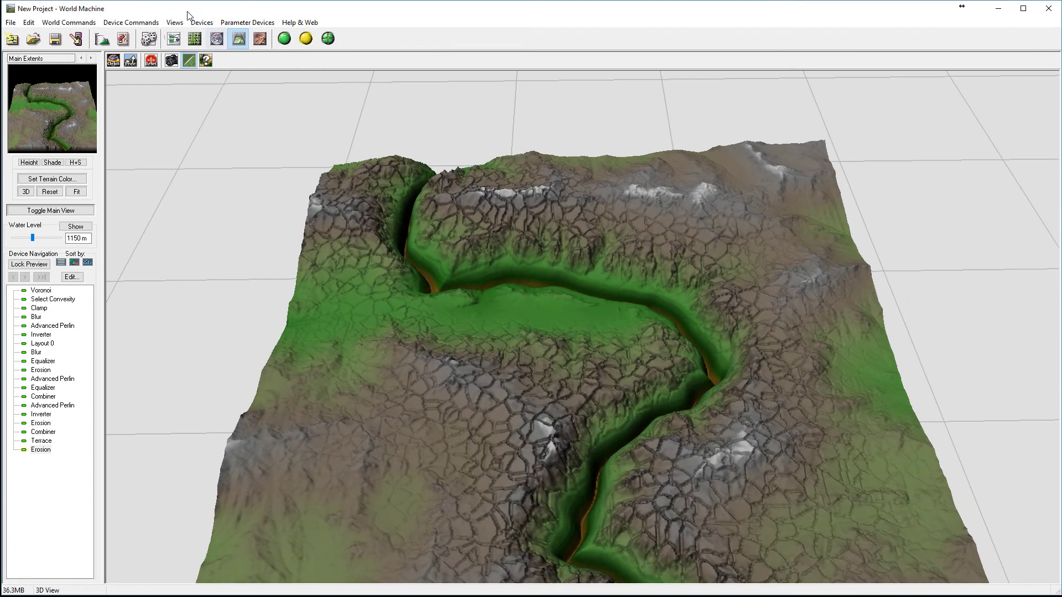
left_click(173, 39)
left_click(713, 297)
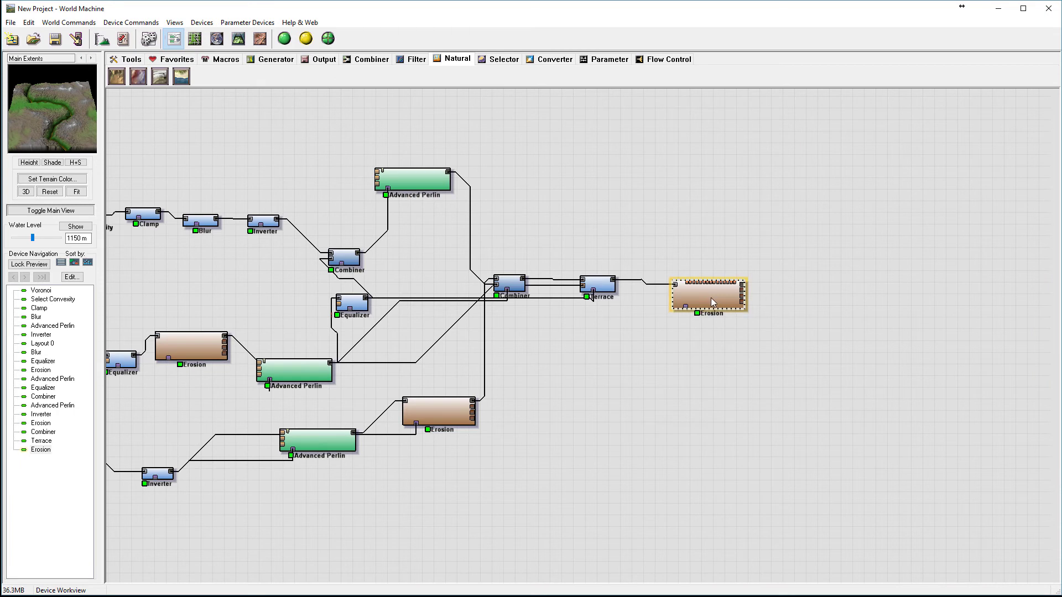
right_click(711, 293)
left_click(741, 316)
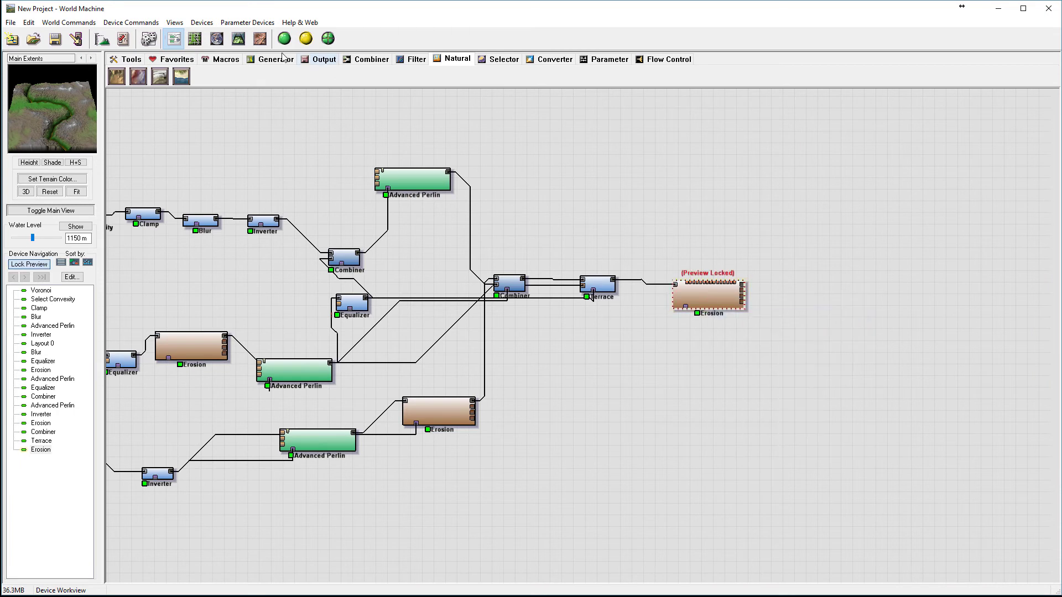
left_click(239, 38)
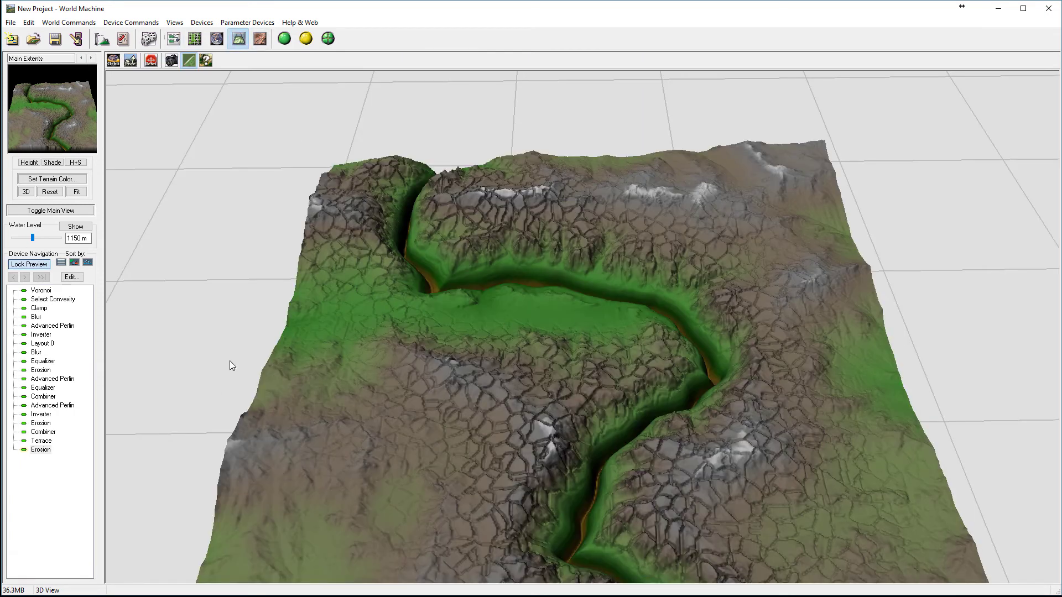
- Change the Erosion to base duration 80, sediment carry 0.127 and erosive power 0.678
double_click(37, 452)
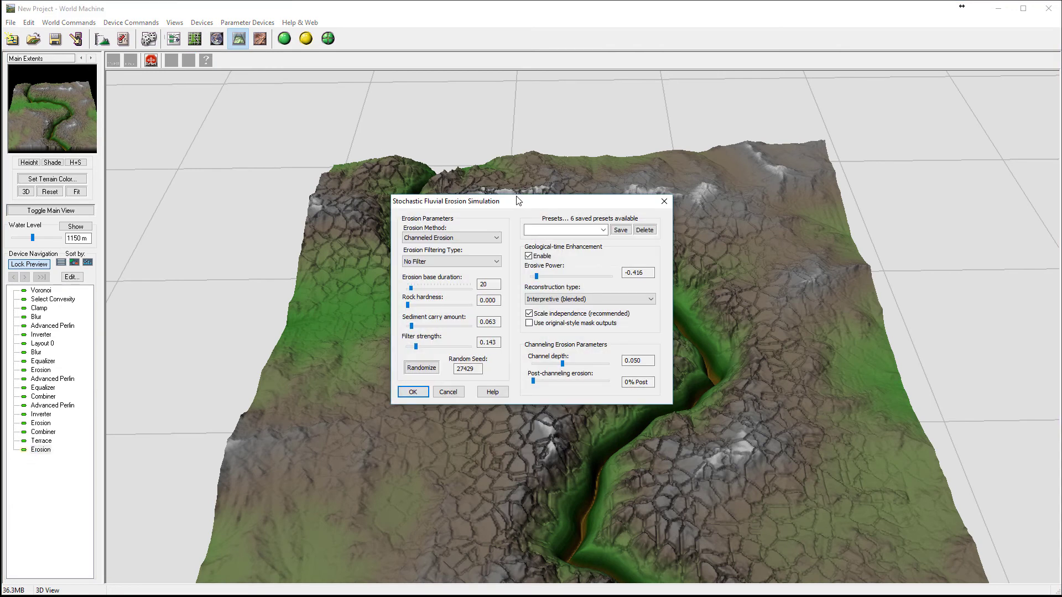
left_click_drag(517, 199, 367, 87)
left_click_drag(272, 180, 273, 220)
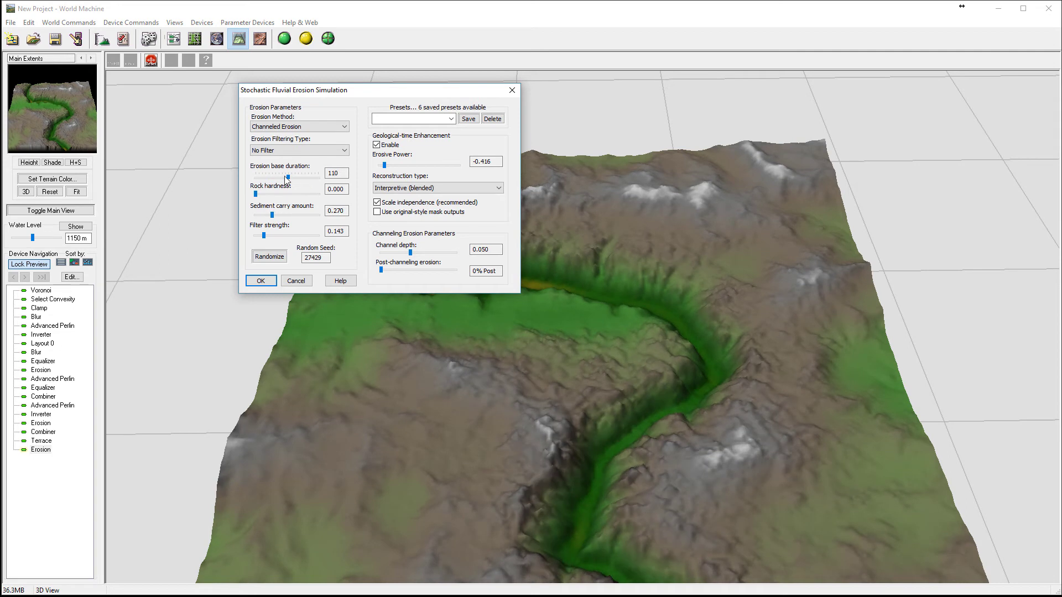
left_click_drag(286, 177, 274, 177)
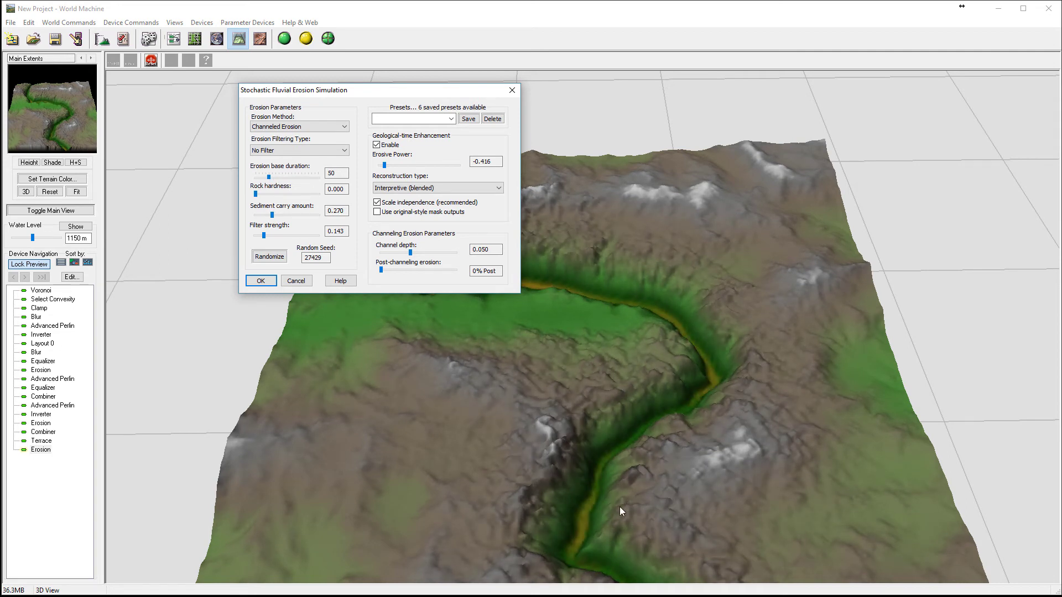
mouse_move(275, 218)
left_mouse_down()
mouse_move(303, 217)
mouse_move(271, 217)
left_mouse_up()
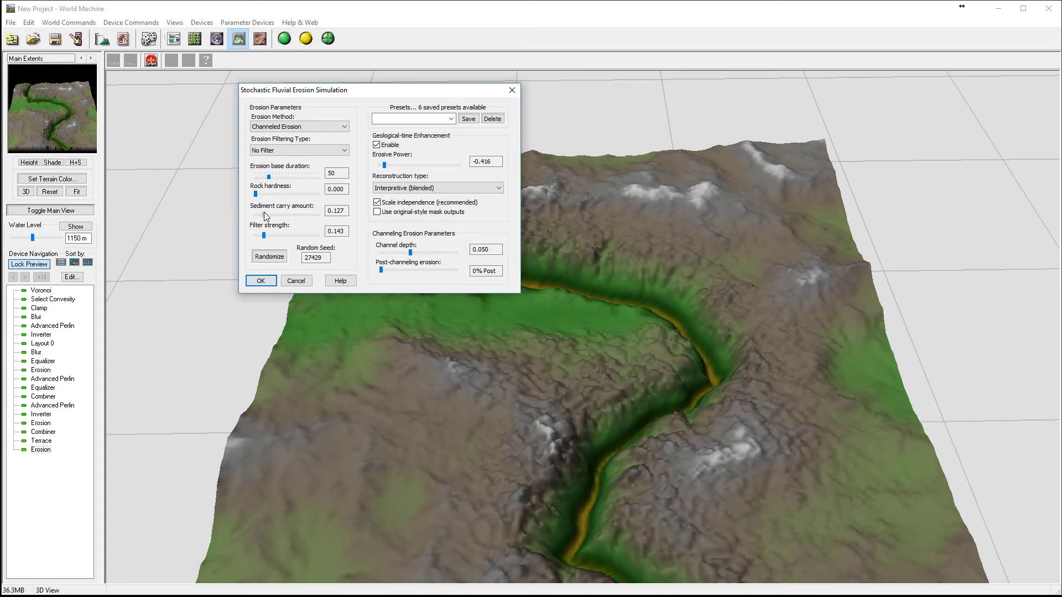
mouse_move(270, 177)
left_mouse_down()
mouse_move(300, 178)
mouse_move(278, 178)
left_mouse_up()
left_click_drag(385, 165, 407, 172)
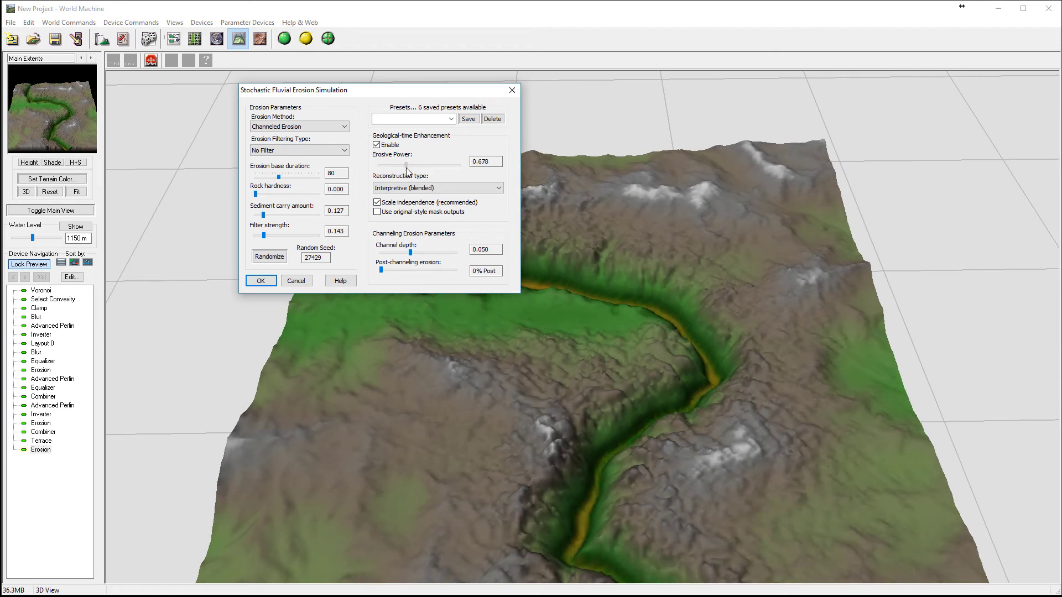
left_click(260, 281)
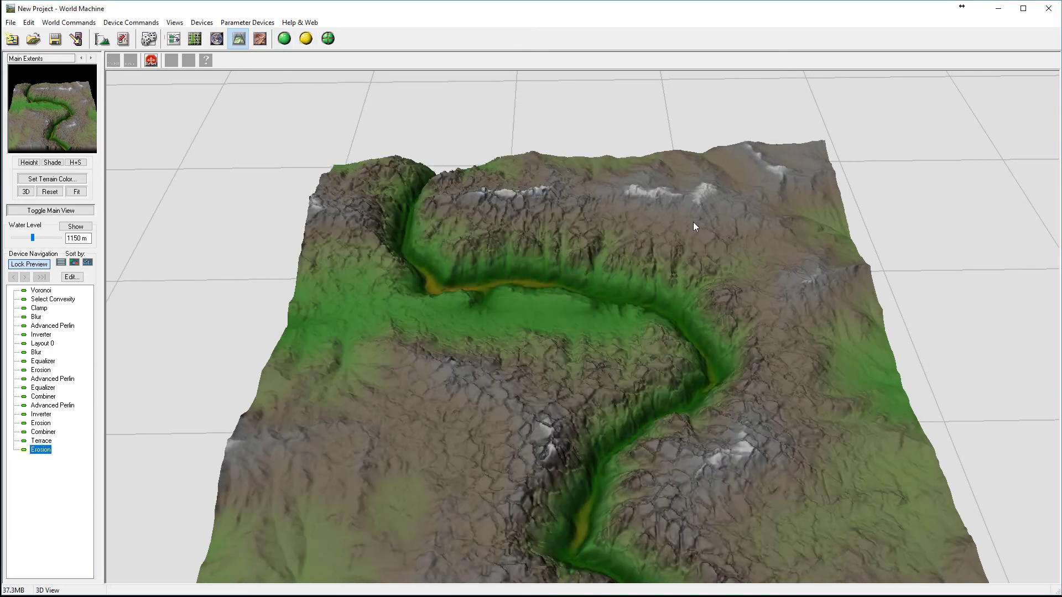
- Orbit the eroded terrain to inspect the river valley, then return to the device graph
left_click_drag(529, 331, 471, 284)
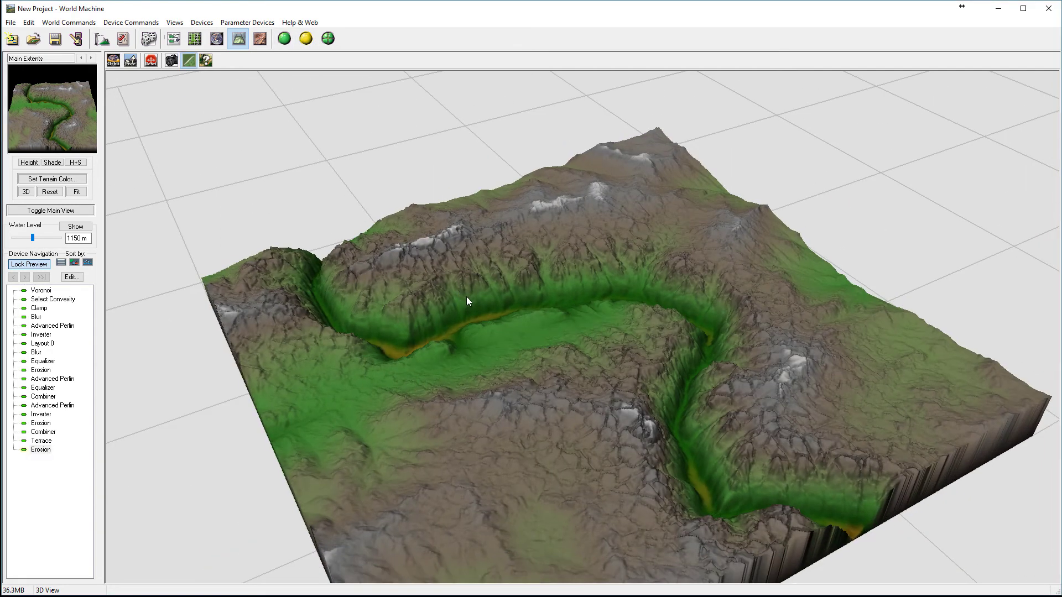
left_click_drag(492, 328, 389, 357)
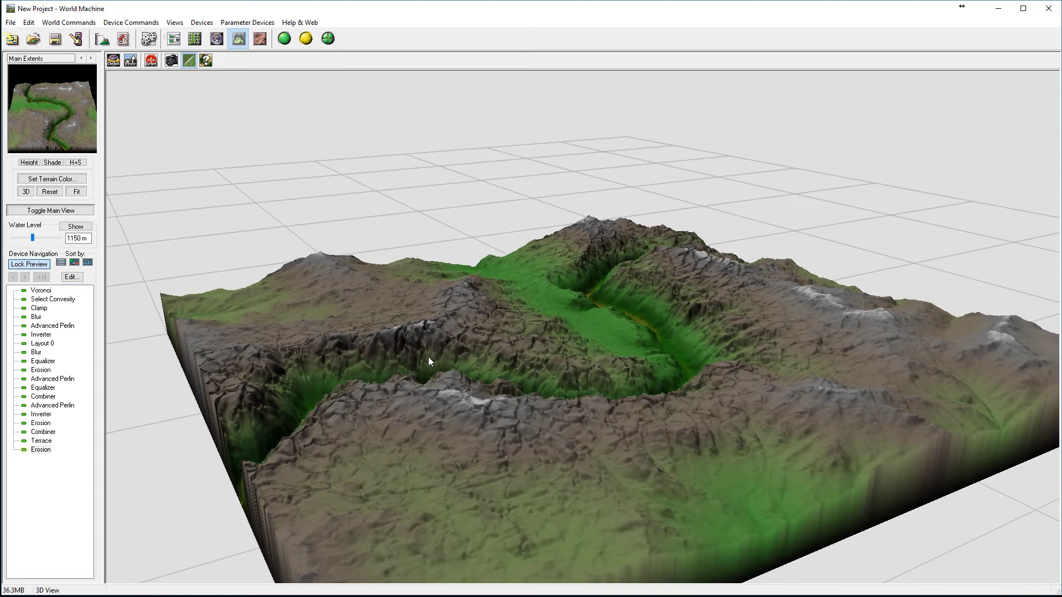
left_click_drag(462, 359, 564, 445)
left_click_drag(722, 459, 574, 183)
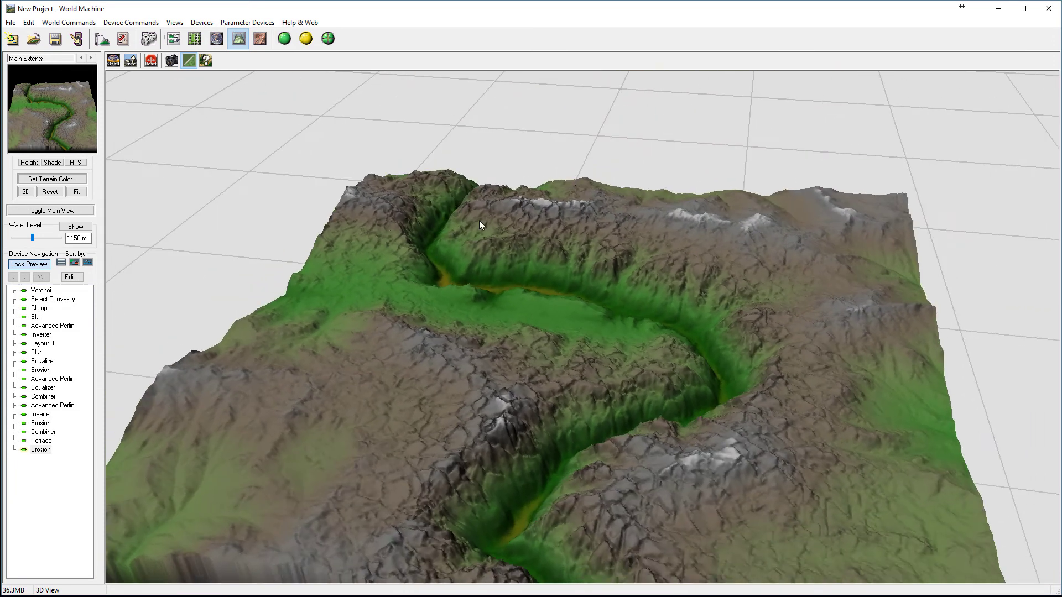
left_click_drag(704, 321, 652, 318)
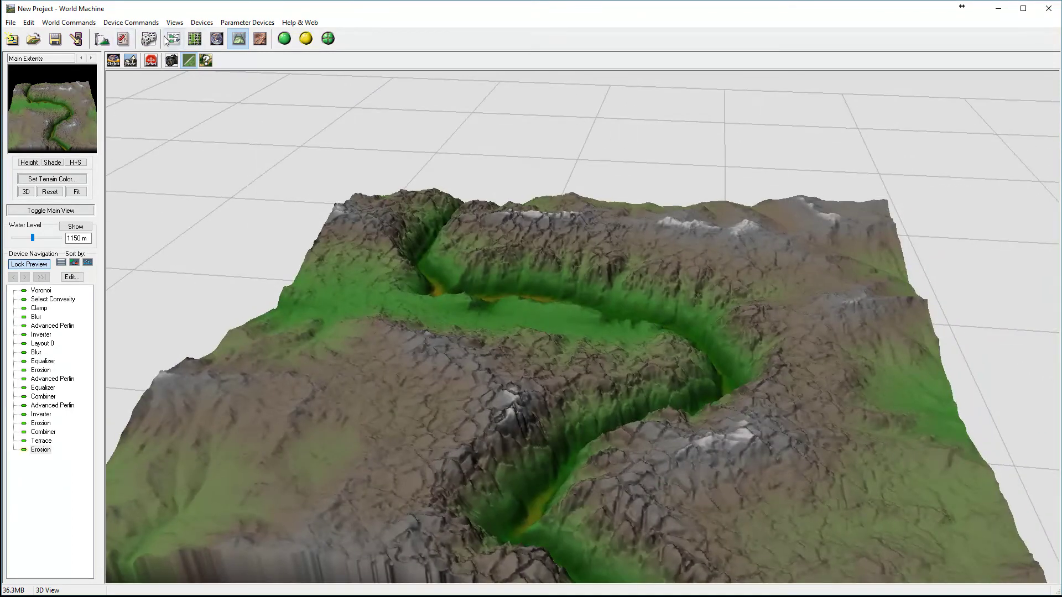
left_click(195, 38)
left_click(175, 39)
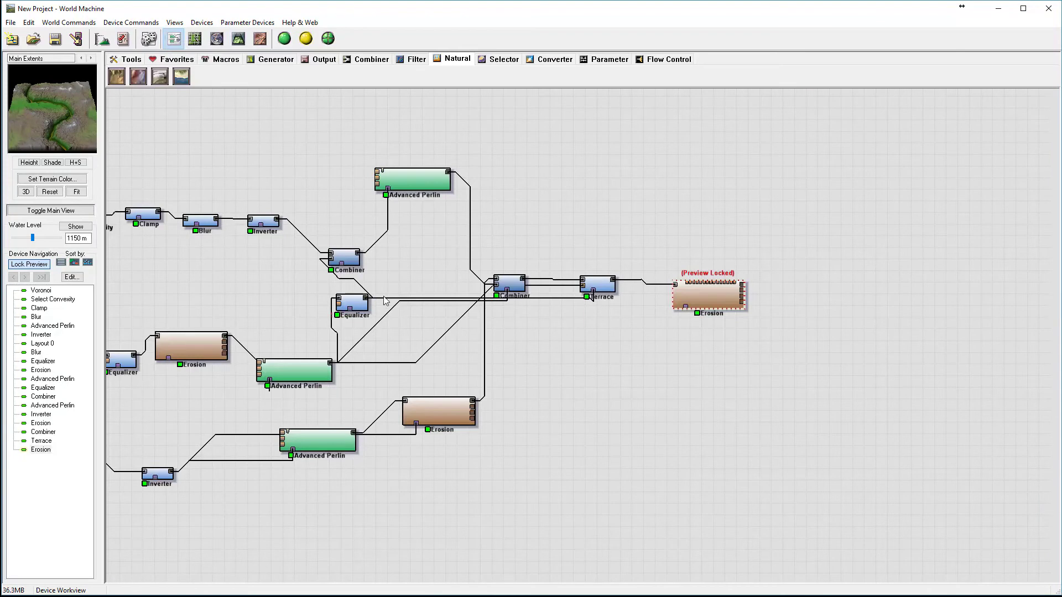
- Shift the middle Erosion node and unlock the preview on the final Erosion node
right_click_drag(442, 246, 544, 186)
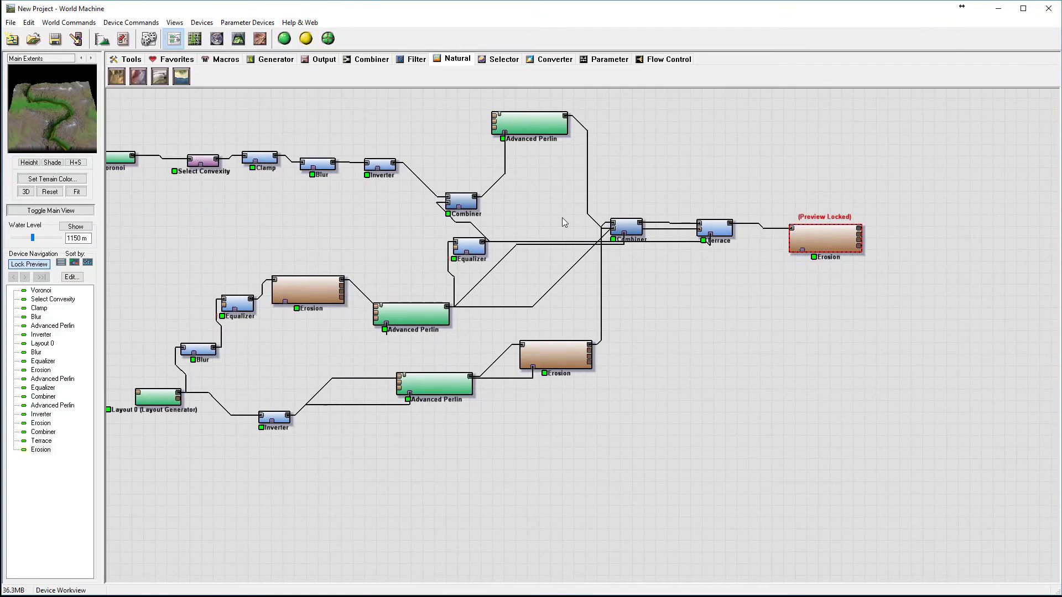
left_click_drag(309, 299, 336, 311)
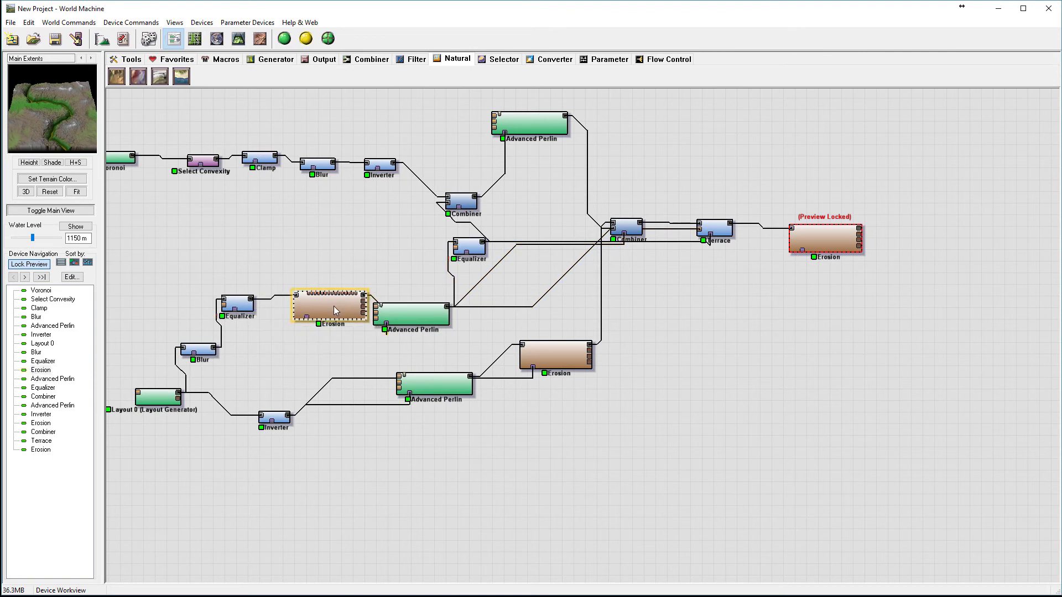
right_click(819, 232)
left_click(885, 255)
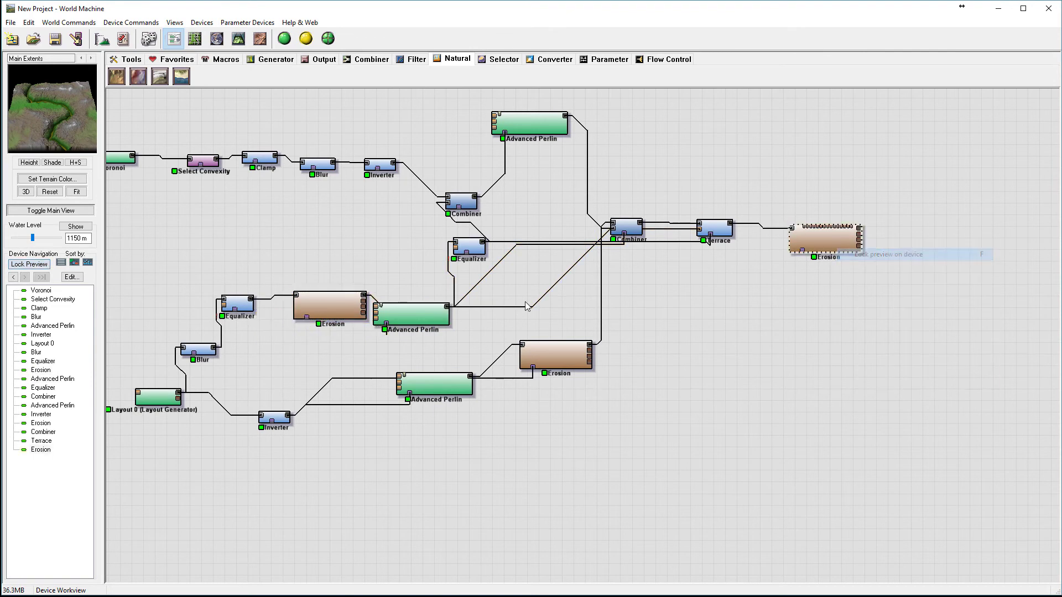
- Reposition the middle Erosion, both Advanced Perlin nodes and the Combiner, then preview the Combiner
left_click(320, 301)
left_click_drag(320, 301, 306, 281)
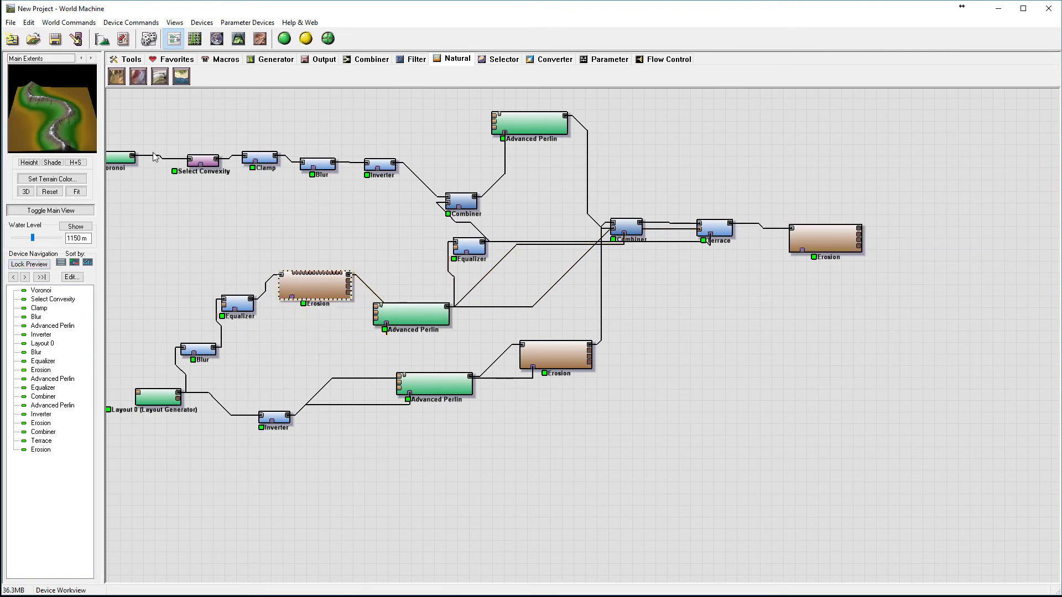
mouse_move(431, 330)
left_mouse_down()
mouse_move(404, 265)
mouse_move(442, 342)
left_mouse_up()
left_click(626, 225)
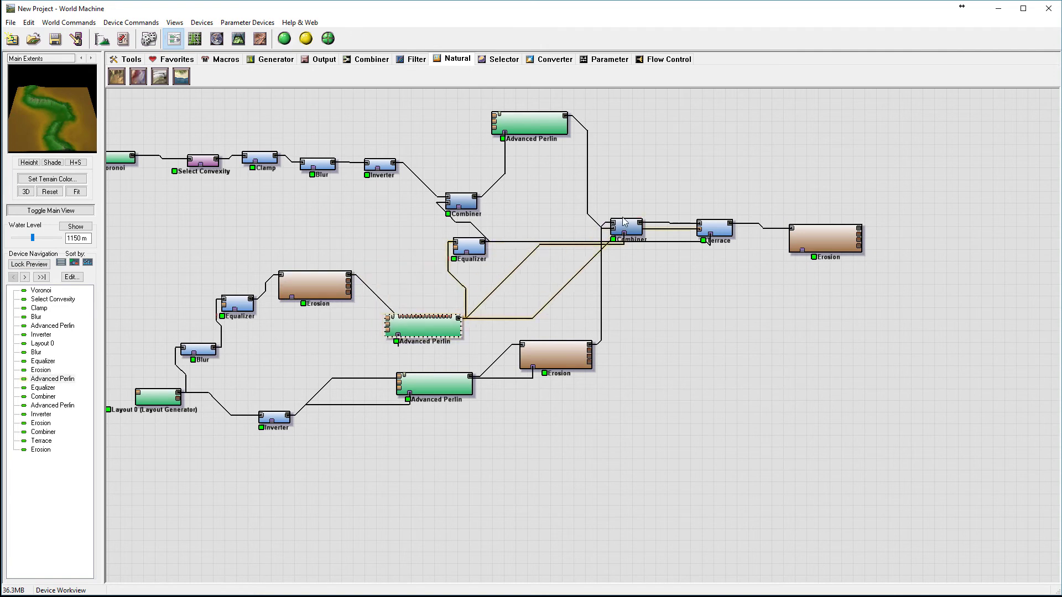
left_click_drag(628, 224, 657, 171)
left_click(419, 333)
left_click_drag(419, 332, 441, 326)
left_click(534, 127)
left_click_drag(534, 127, 536, 131)
left_click(655, 168)
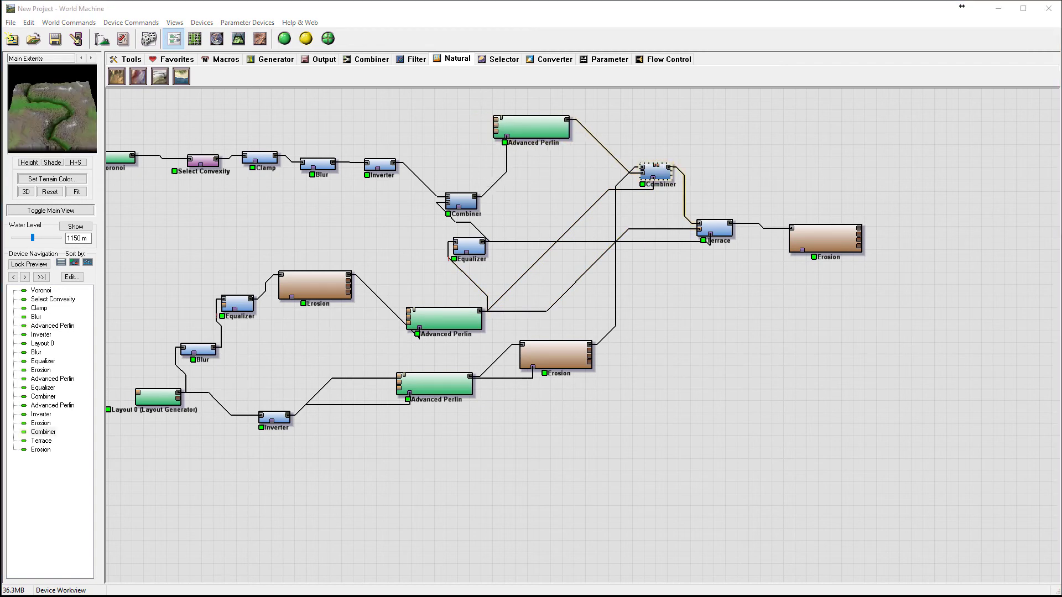
right_click_drag(925, 220, 783, 257)
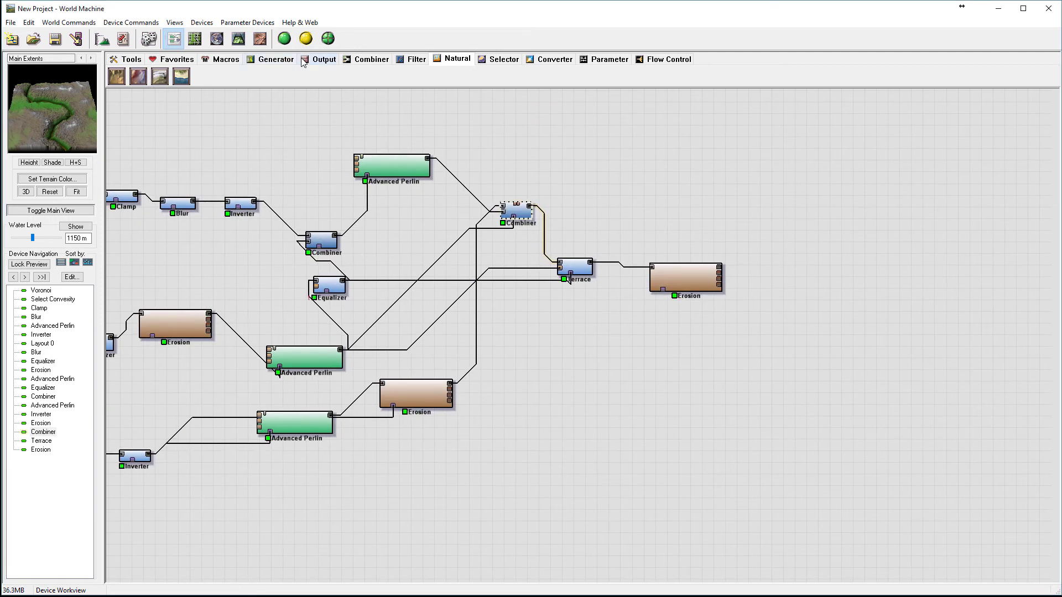
- Add two Height Output devices, each wired from the final Erosion node
left_click(326, 64)
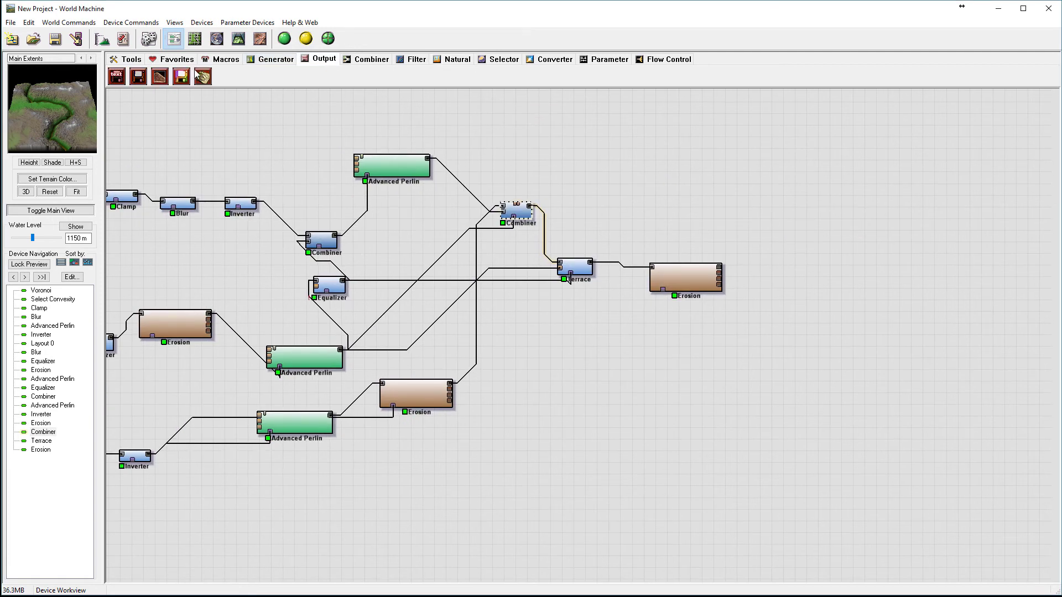
left_click(138, 76)
left_click(823, 256)
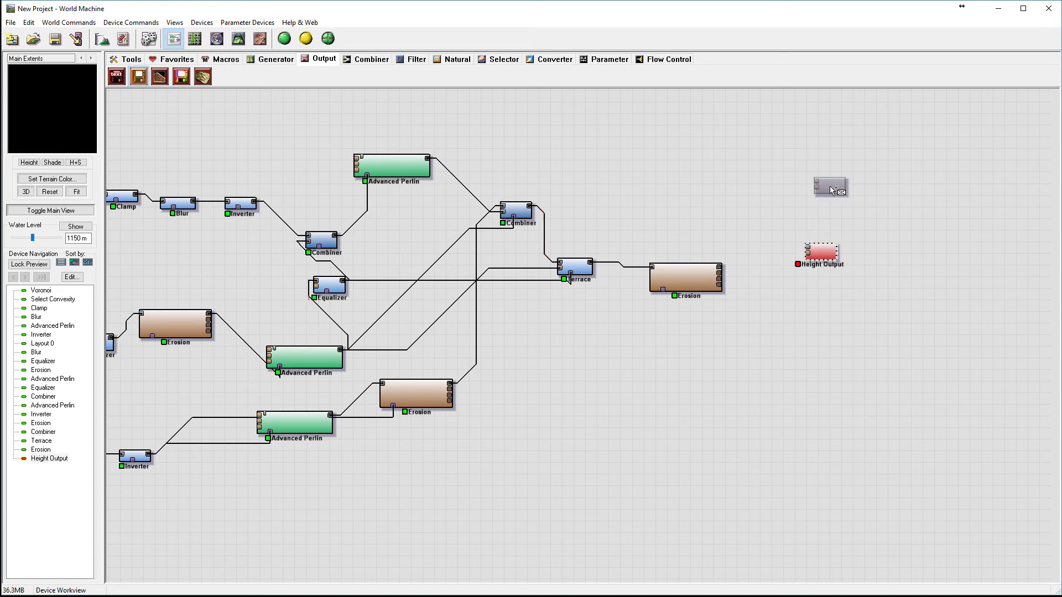
left_click_drag(806, 248, 718, 269)
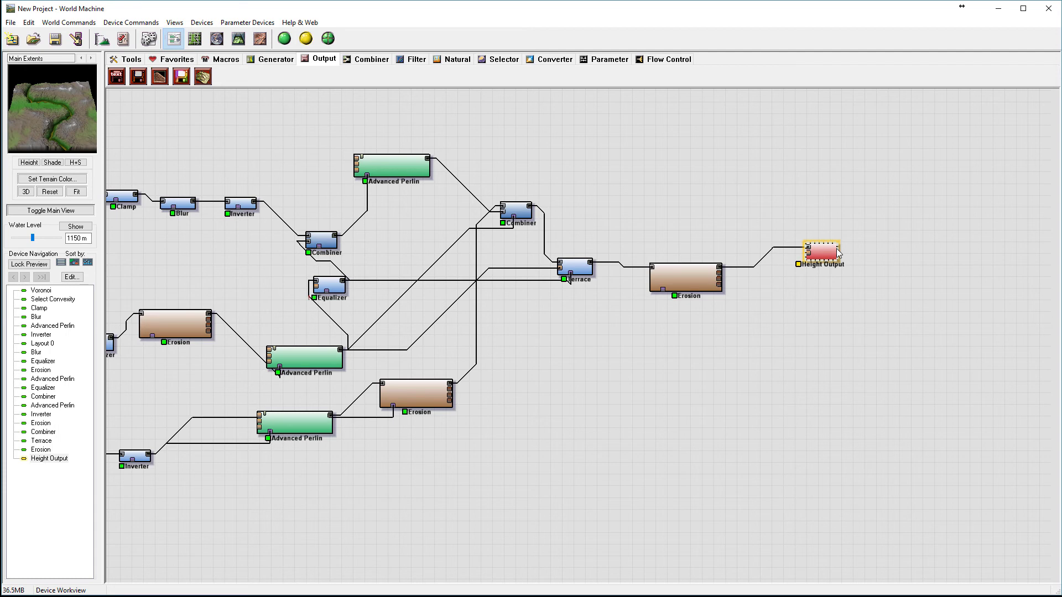
key("ctrl+c")
key("ctrl+v")
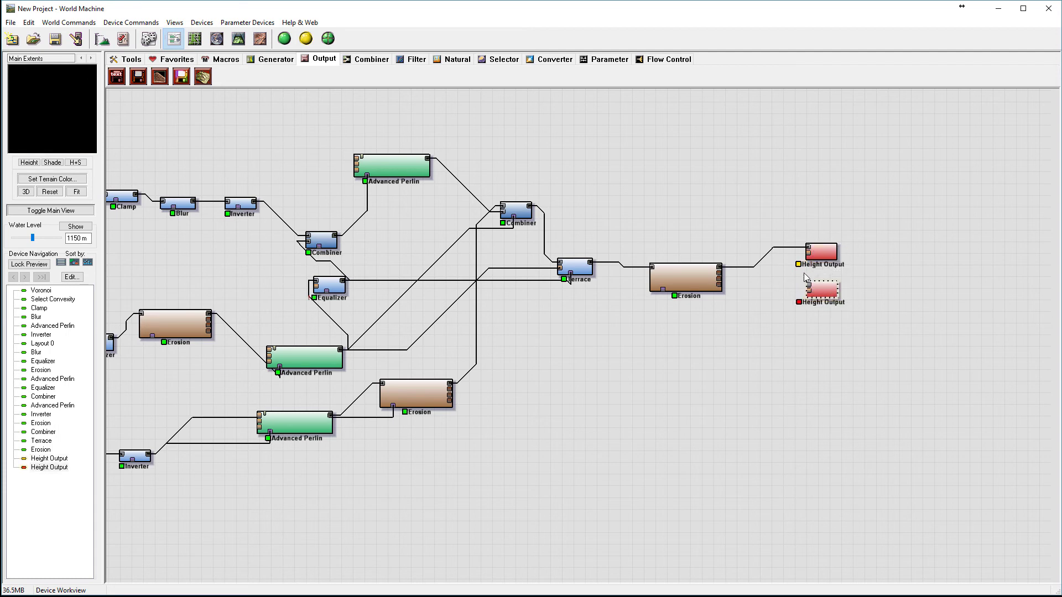
left_click_drag(720, 273, 808, 286)
- Duplicate more Height Outputs and wire the fourth one from the Erosion node's output
left_click(821, 252)
key("ctrl+c")
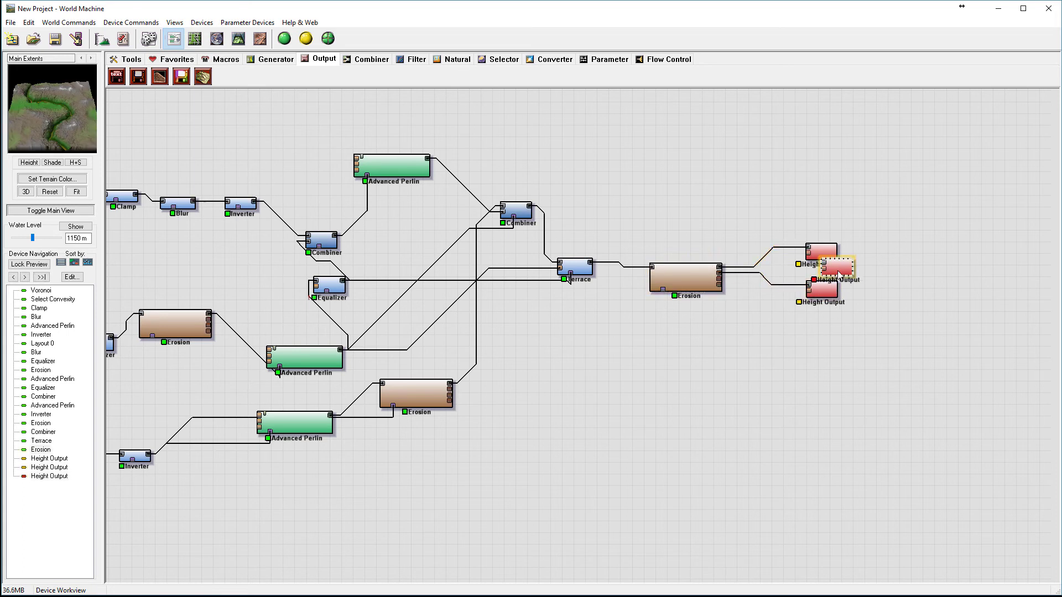
key("ctrl+v")
key("ctrl+v")
left_click_drag(836, 357, 722, 280)
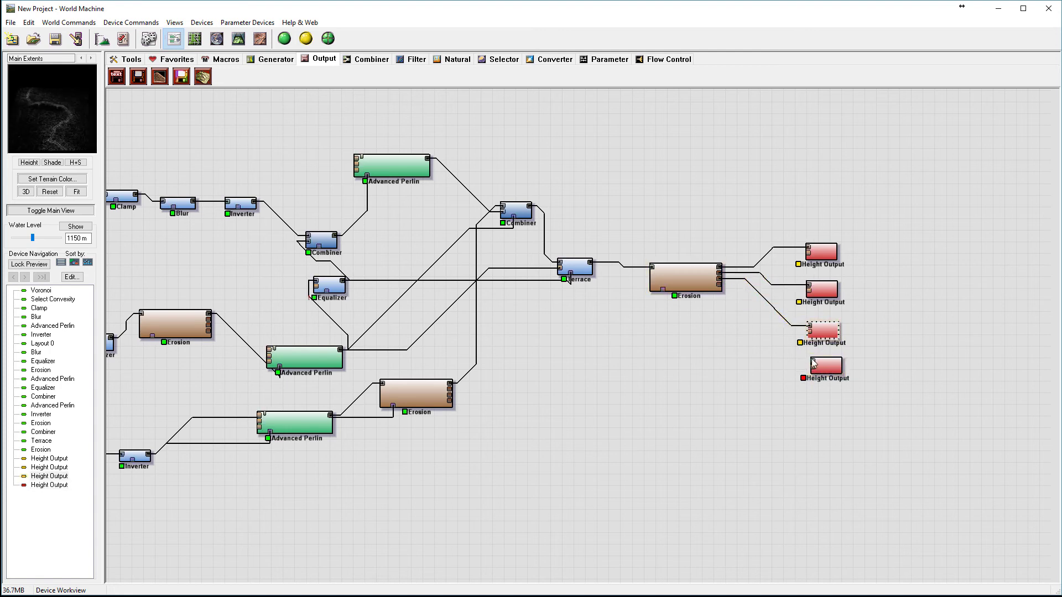
left_click_drag(812, 362, 721, 284)
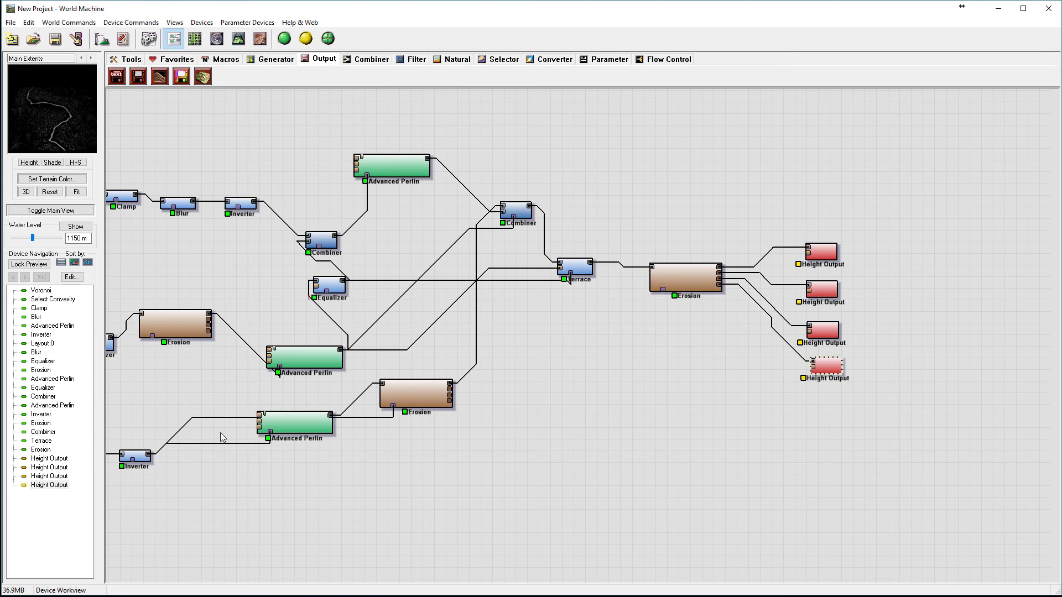
left_click(318, 365)
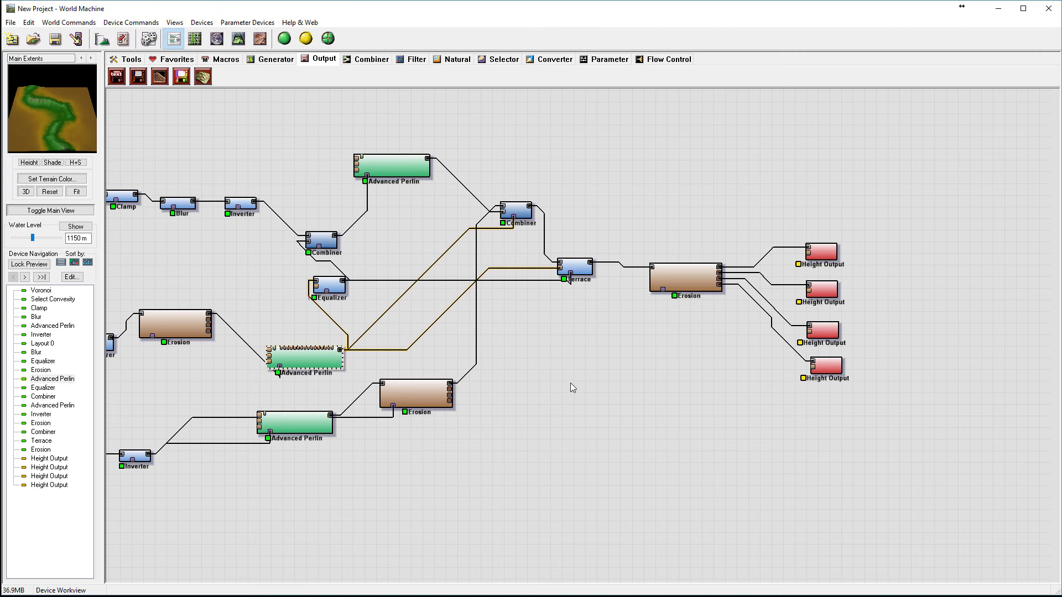
- Add a Select Convexity device fed by the middle Advanced Perlin node and preview its mask
left_click(504, 66)
left_click(182, 76)
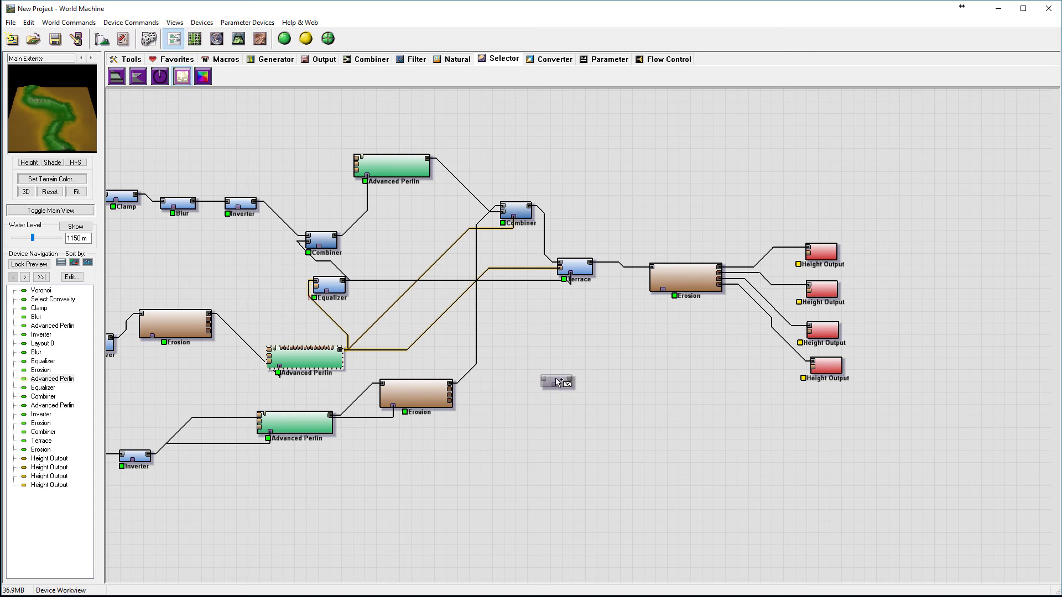
left_click(594, 376)
left_click_drag(341, 354, 589, 380)
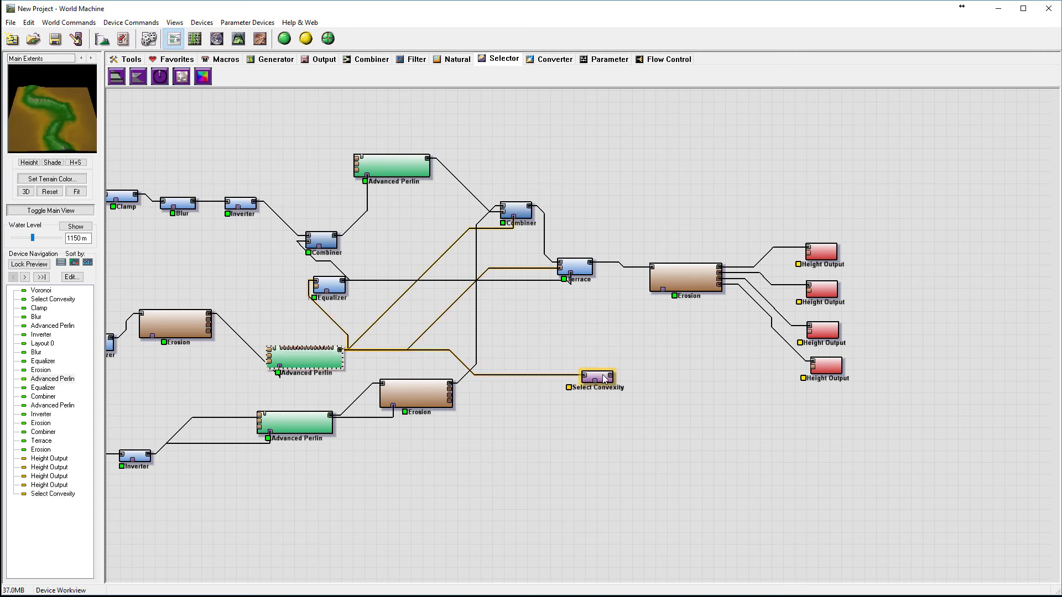
left_click(604, 379)
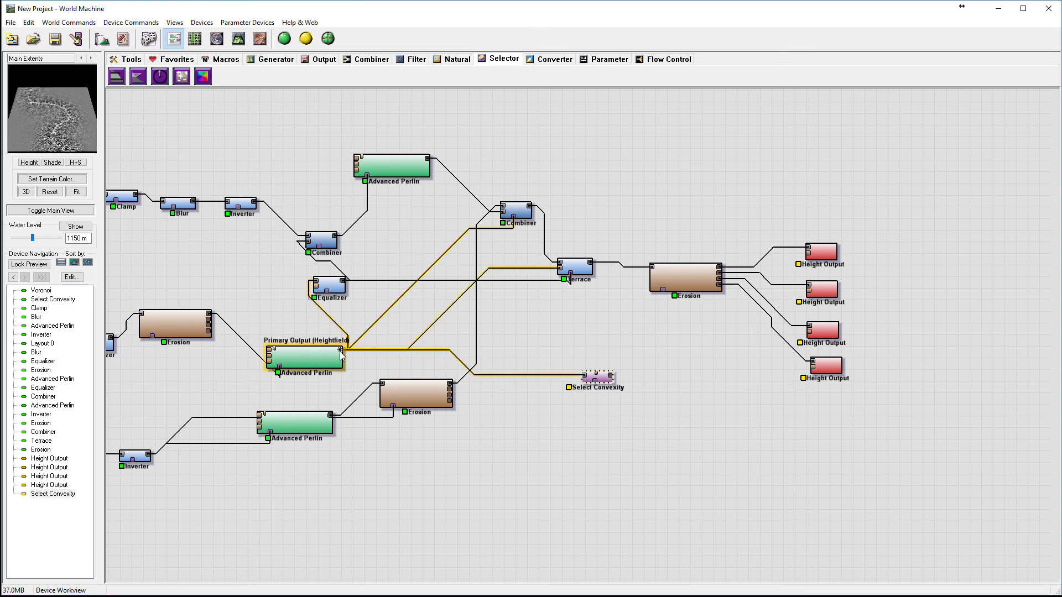
left_click(302, 359)
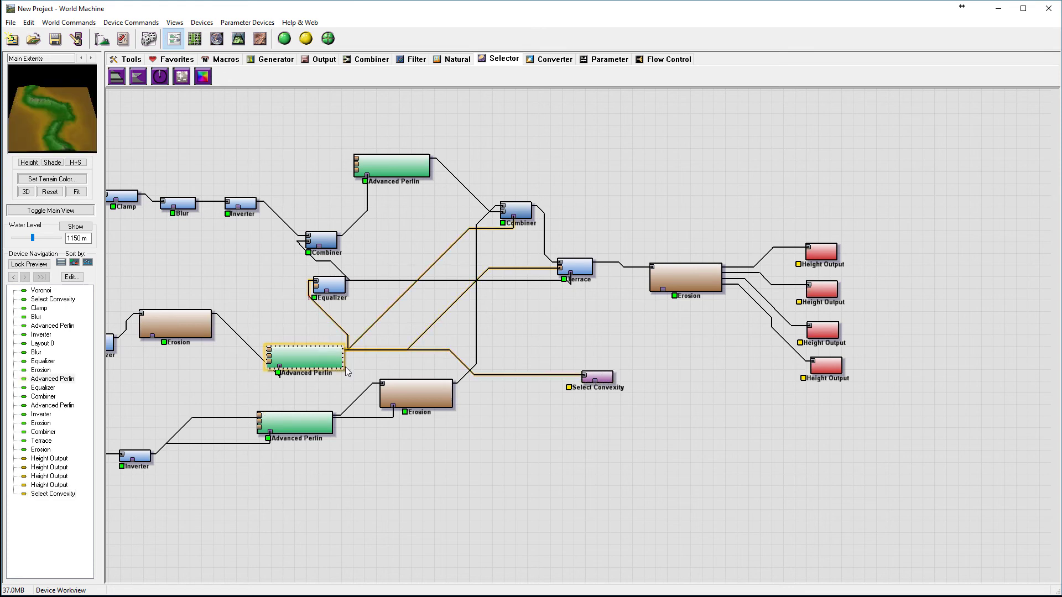
left_click(601, 379)
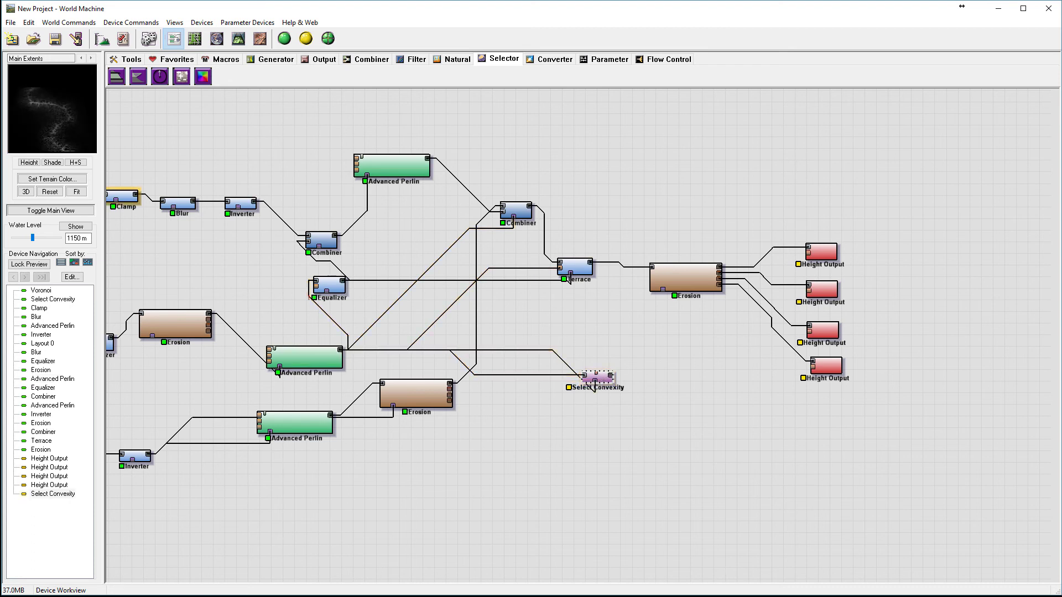
- Raise the Select Convexity Strength from 1.0 to 4.0
double_click(592, 381)
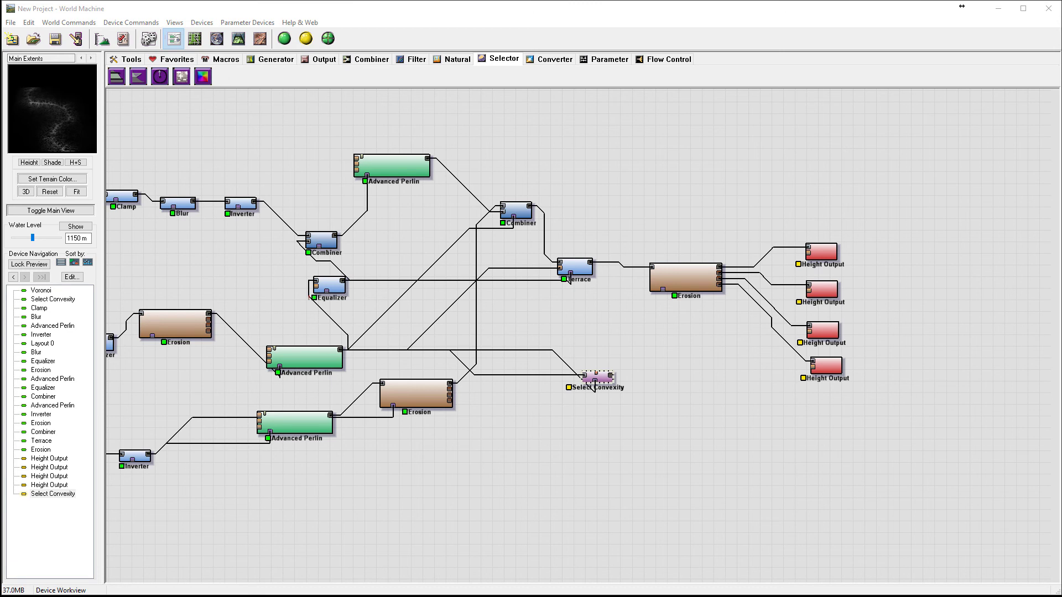
double_click(609, 382)
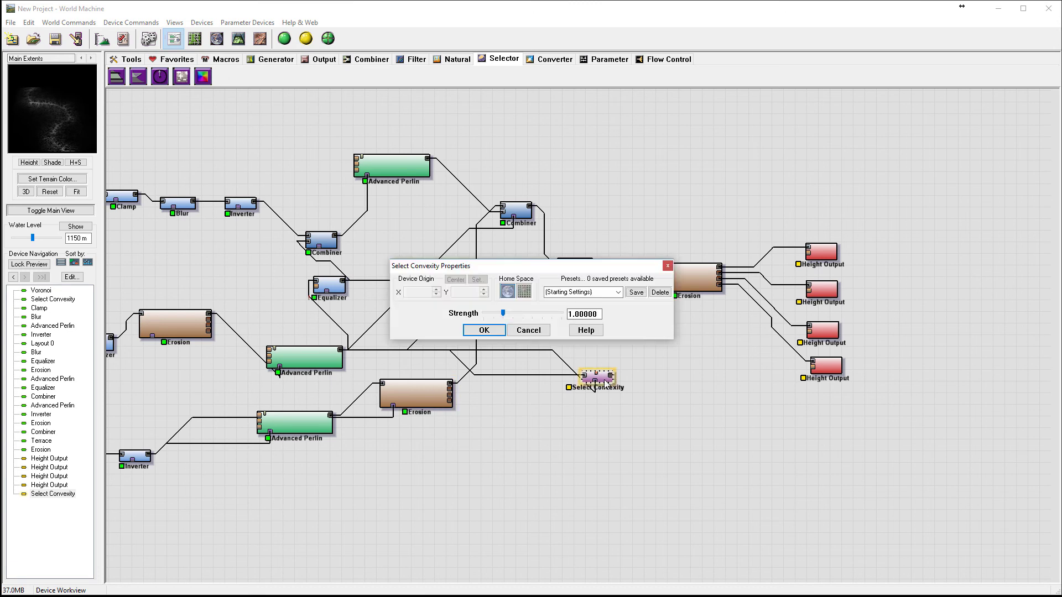
left_click_drag(510, 317, 583, 317)
left_click(484, 331)
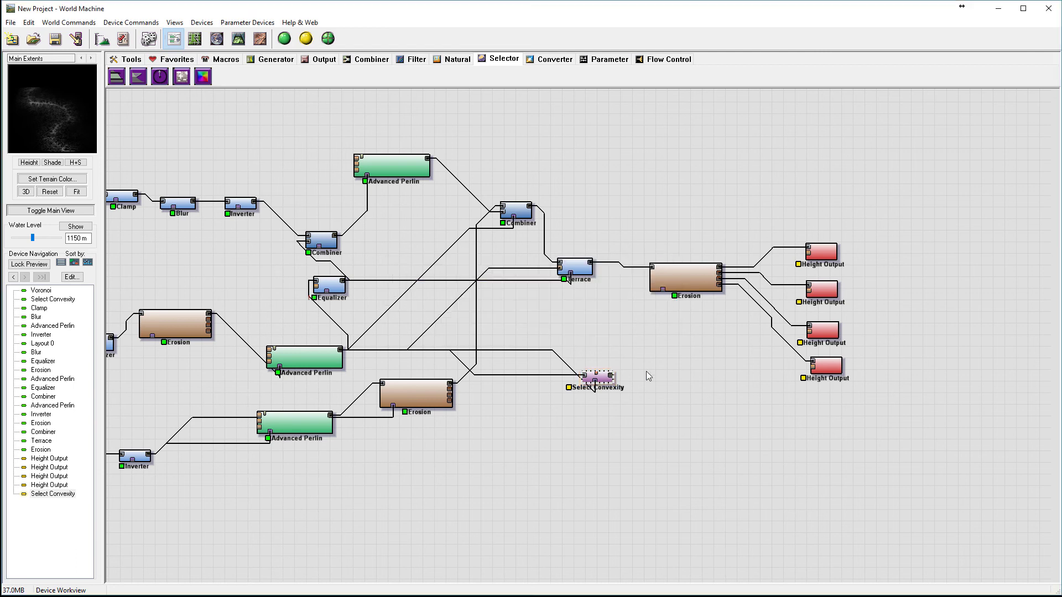
- Paste a fifth Height Output below the others and wire the Select Convexity mask into it
key("ctrl+v")
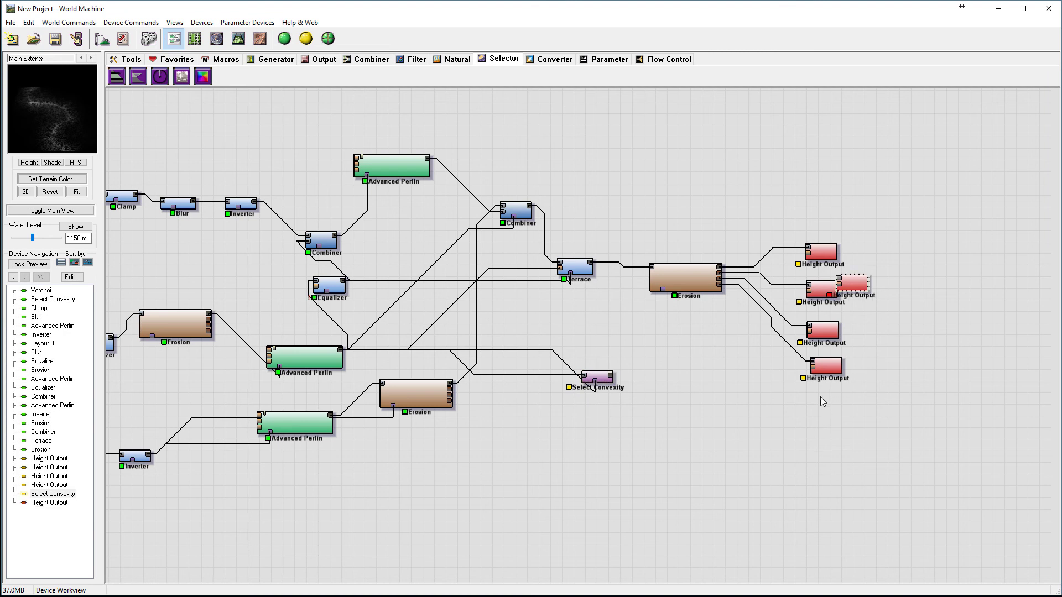
left_click_drag(861, 292, 611, 380)
left_click(387, 170)
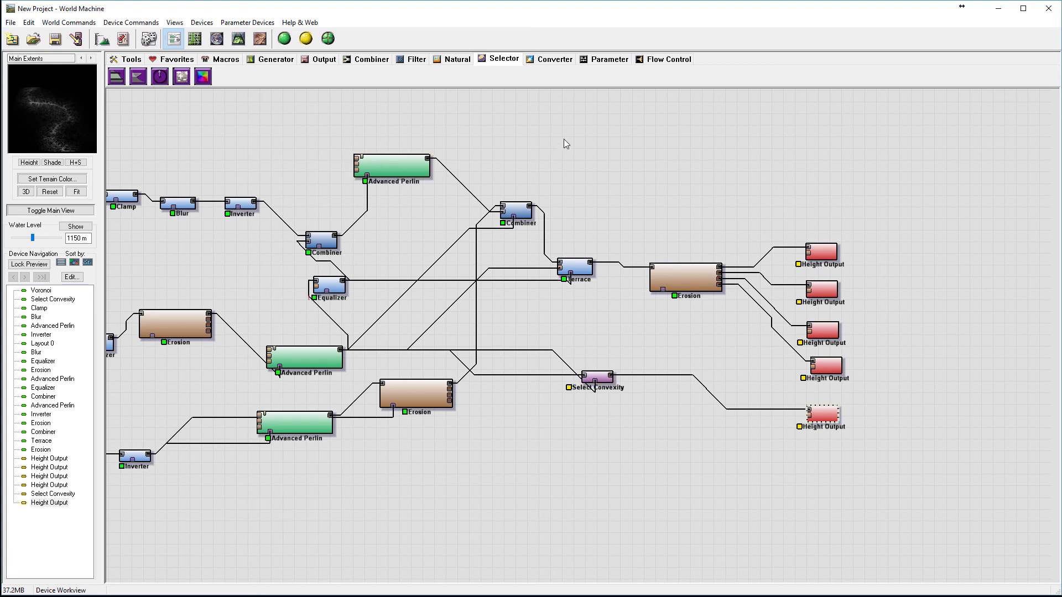
left_click(514, 211)
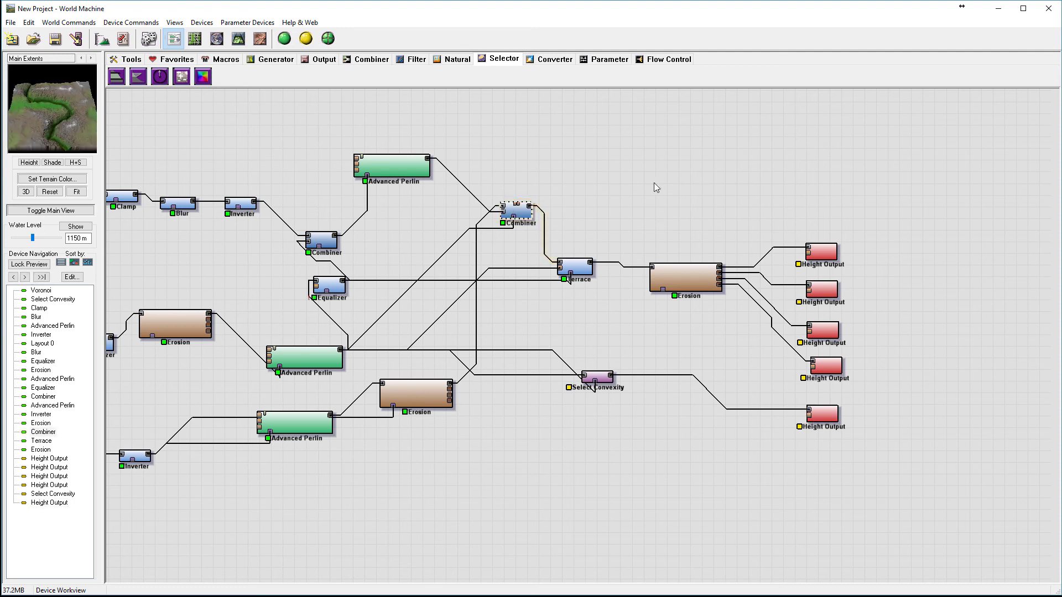
- Add a top Height Output and a second Select Convexity fed by the top Combiner
key("ctrl+v")
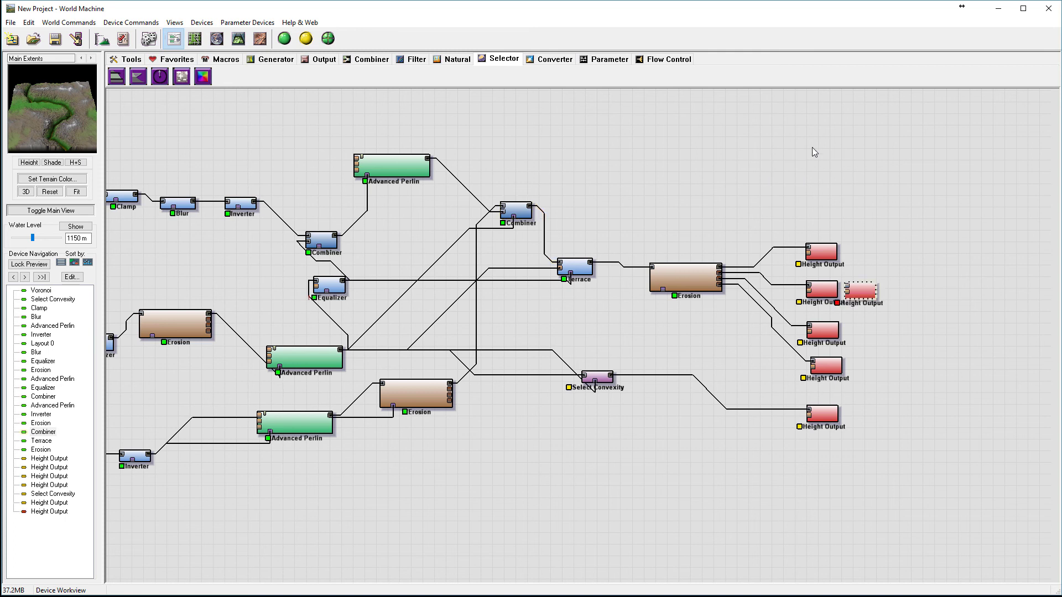
left_click_drag(851, 289, 828, 187)
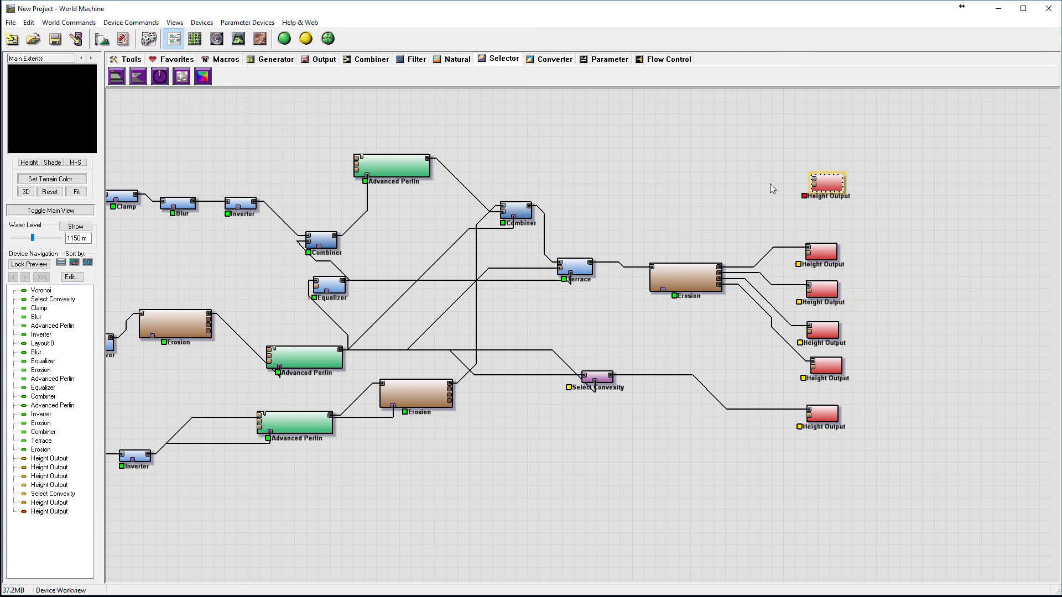
left_click(182, 79)
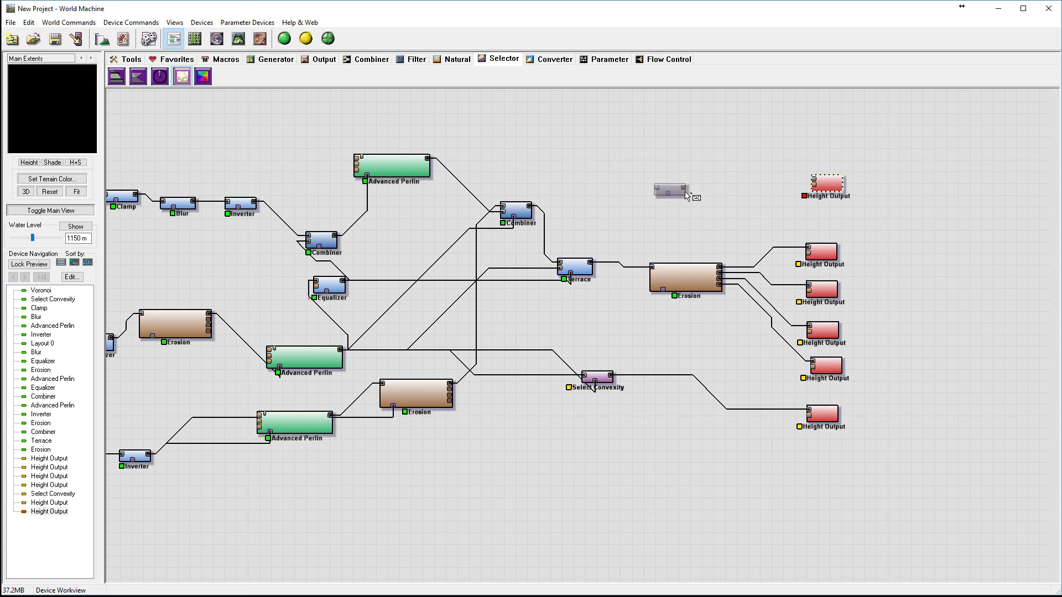
left_click(639, 187)
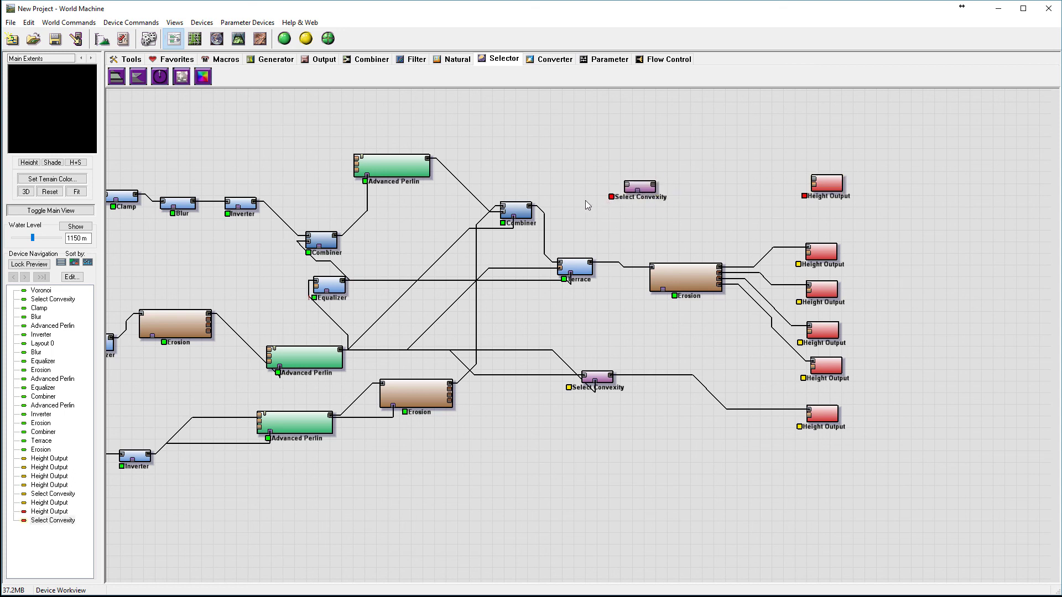
left_click(526, 210)
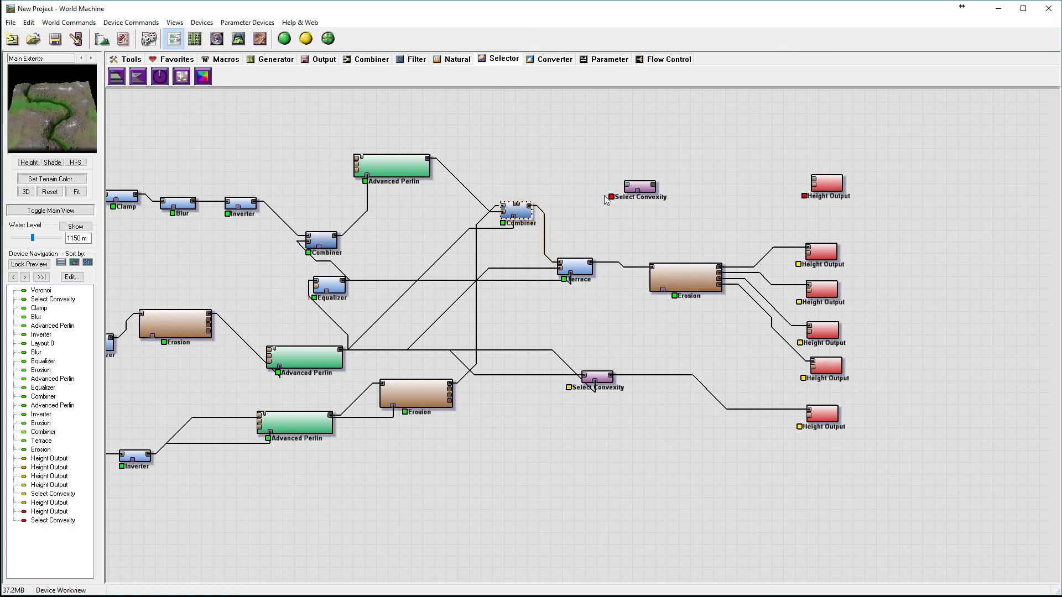
left_click_drag(530, 207, 628, 186)
left_click(642, 191)
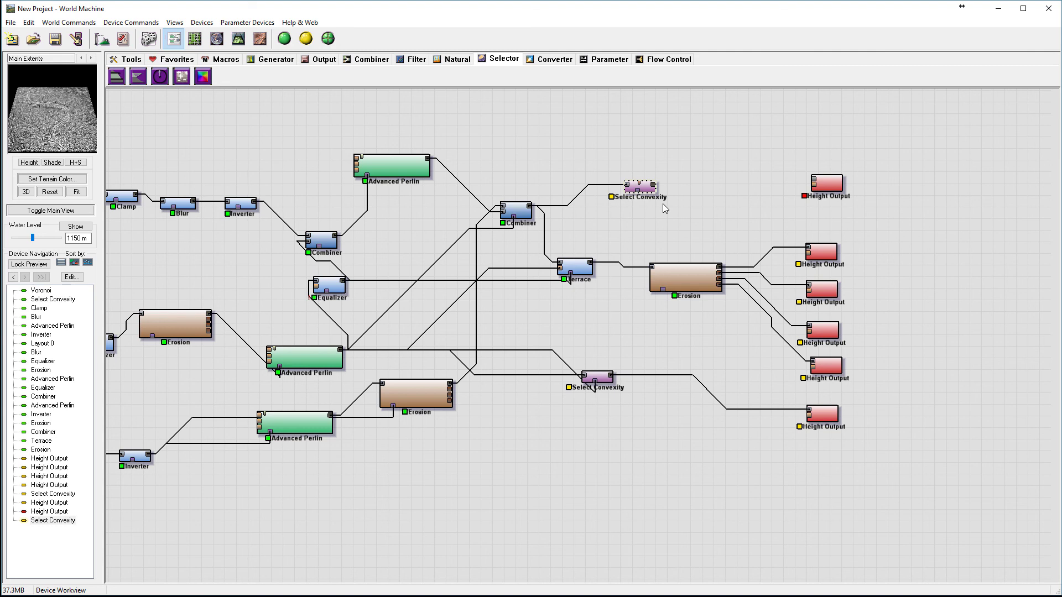
- Feed the Equalizer into it, keep Strength 4, and wire it to the top Height Output
left_click(328, 284)
left_click_drag(343, 281, 641, 191)
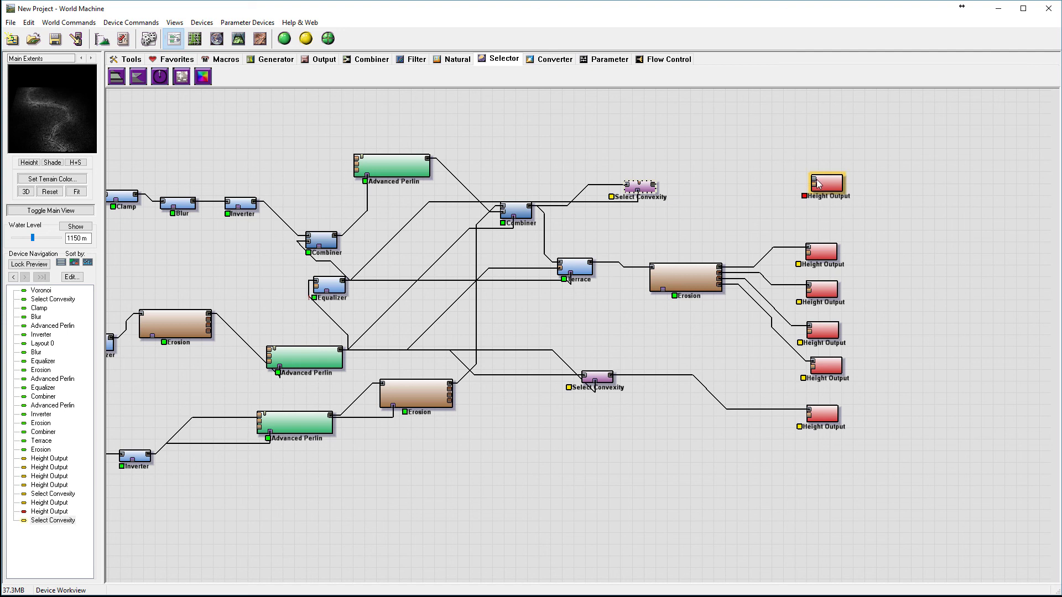
double_click(652, 191)
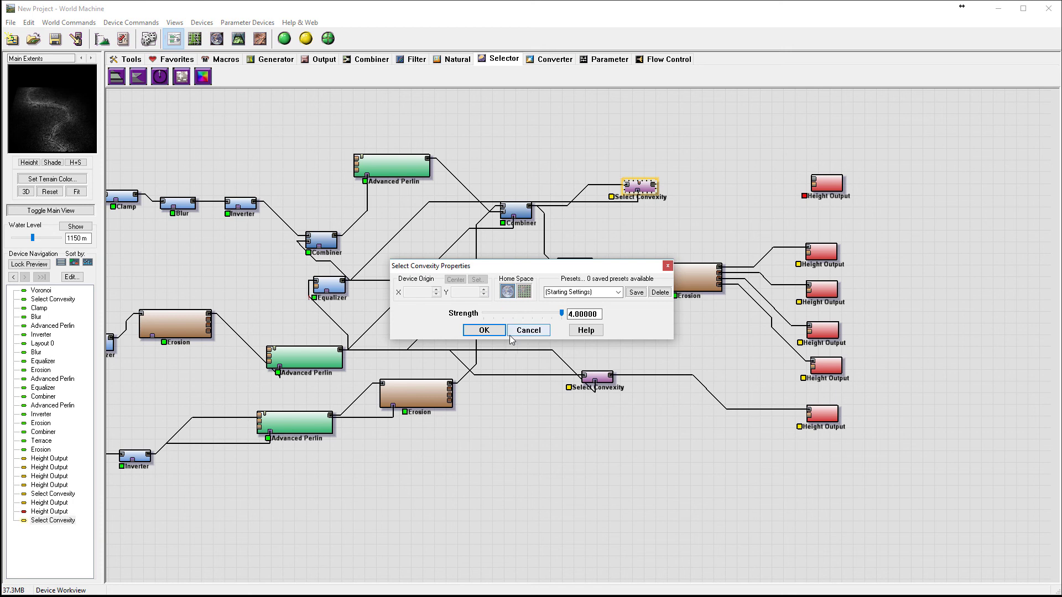
left_click(484, 330)
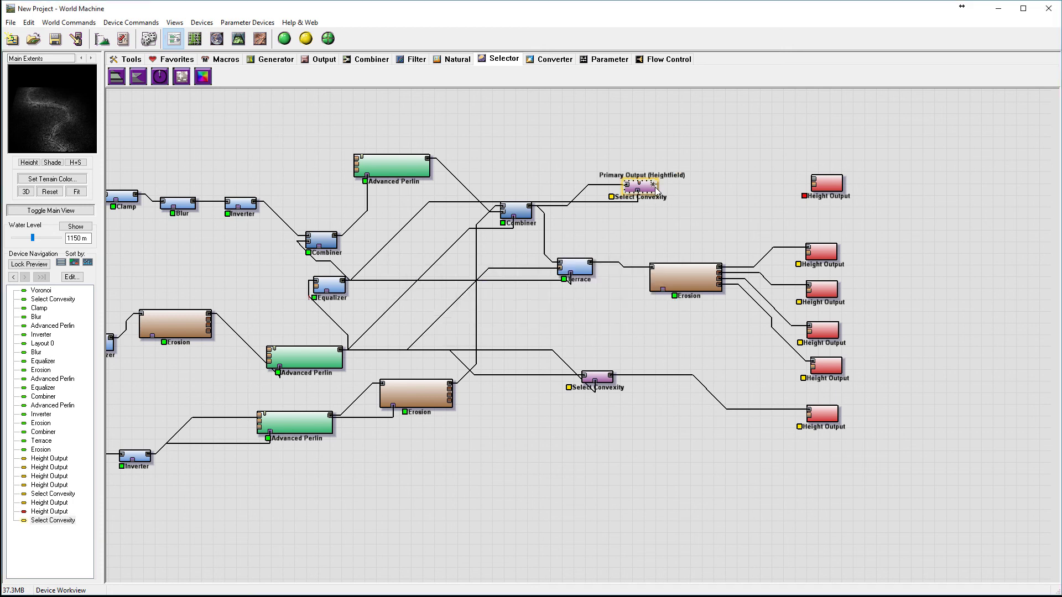
left_click_drag(656, 190, 817, 193)
left_click(659, 273)
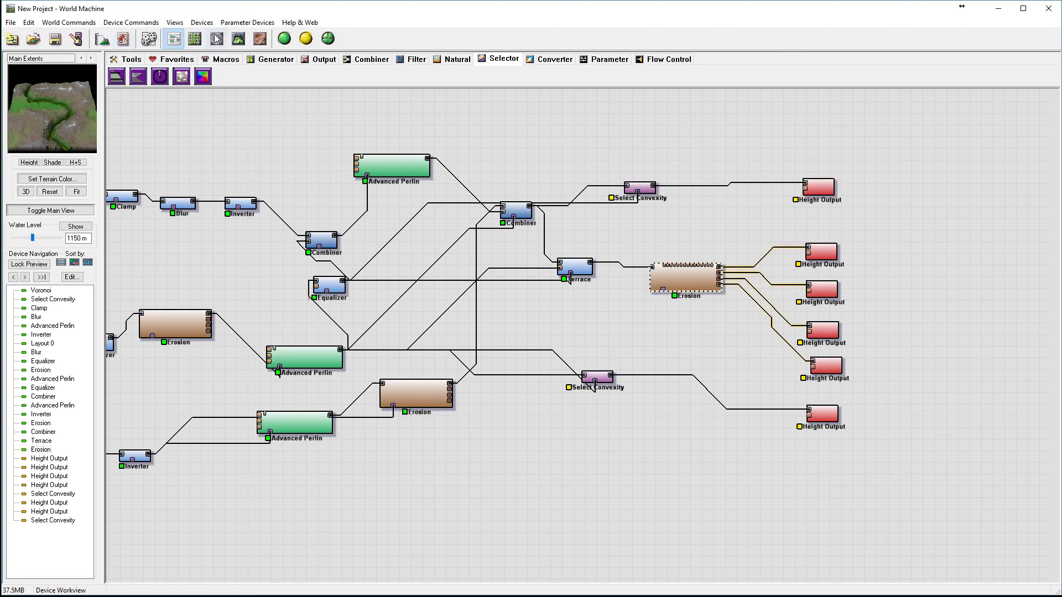
left_click(239, 38)
- Build the terrain and orbit around the green eroded river gorge from several angles
left_click(306, 38)
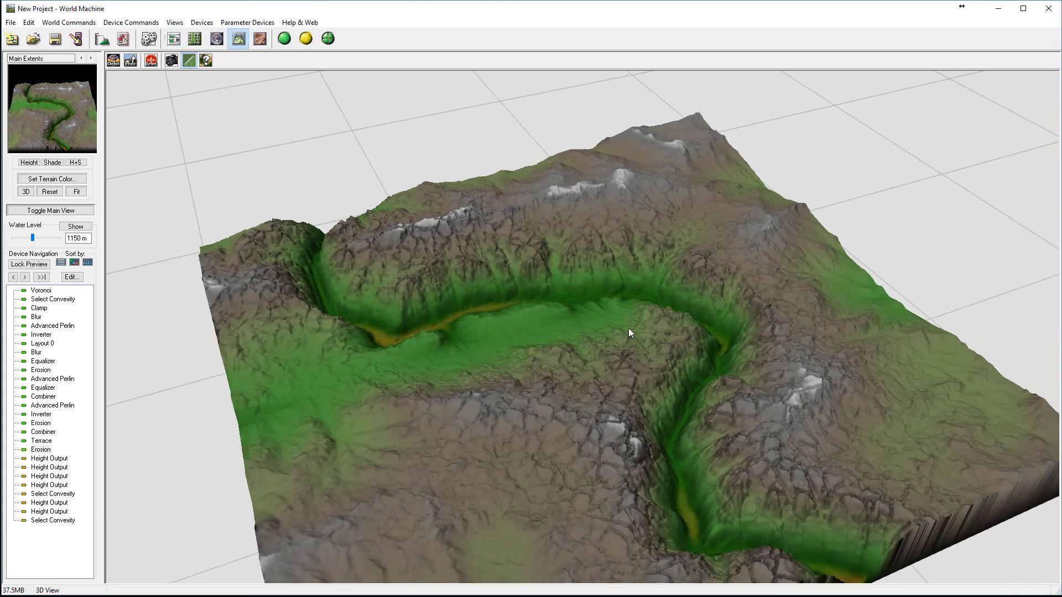
left_click_drag(631, 333, 525, 335)
left_click_drag(691, 329, 602, 278)
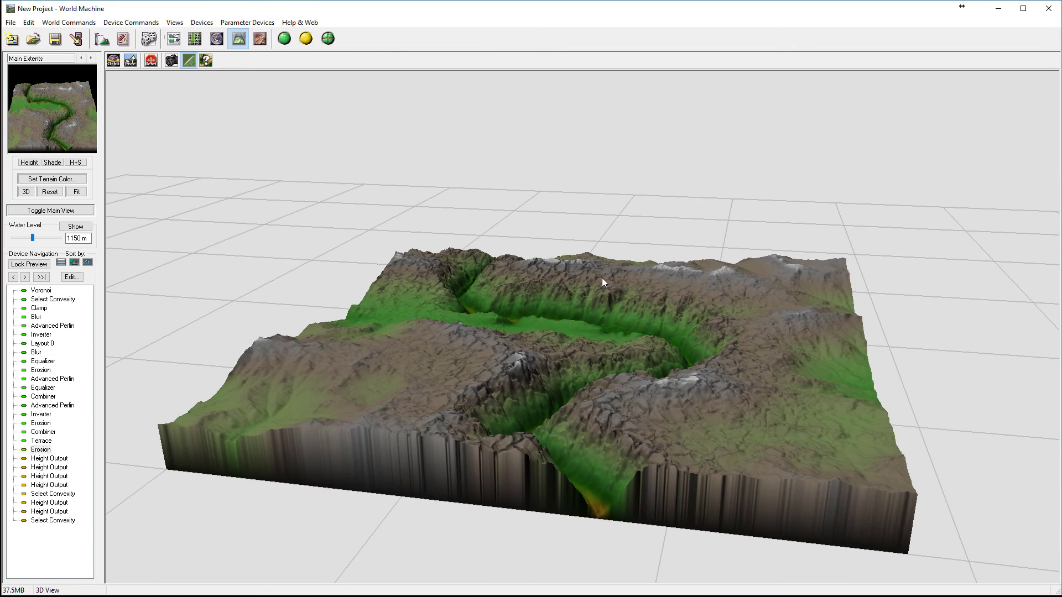
left_click_drag(593, 377, 617, 454)
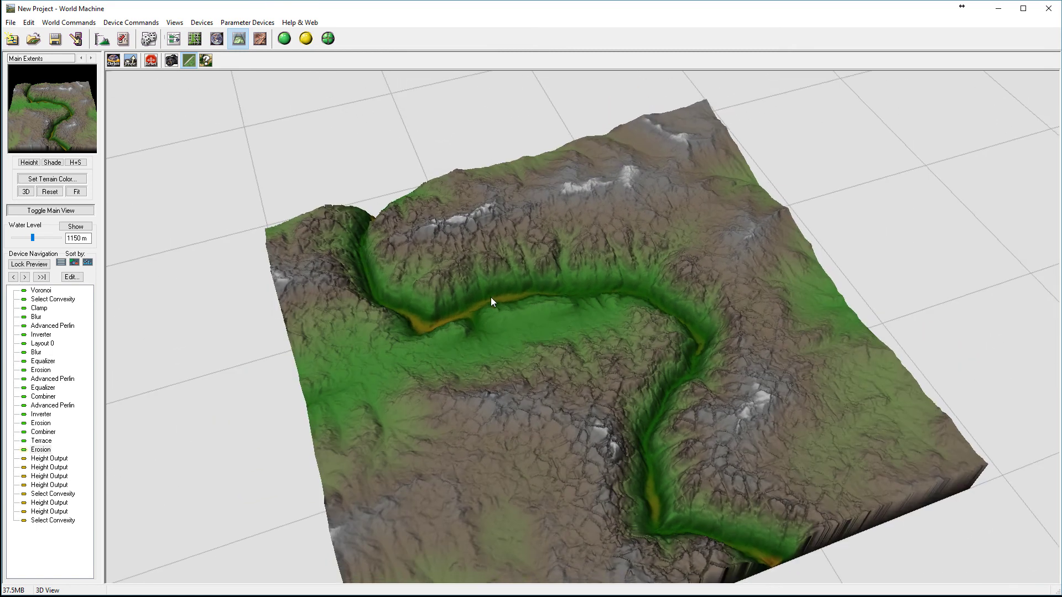
left_click_drag(510, 296, 618, 316)
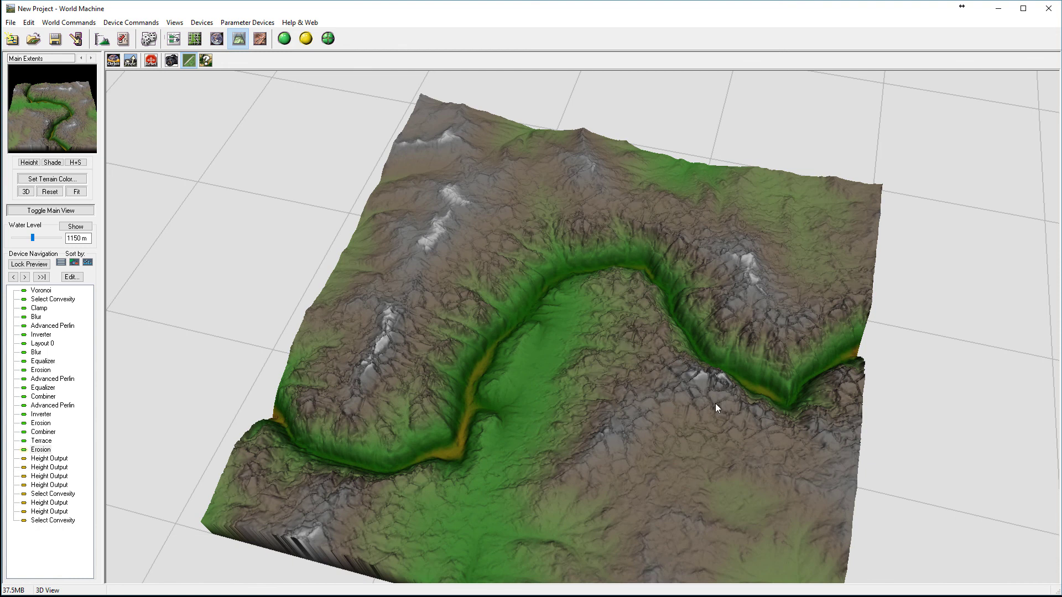
left_click_drag(754, 306, 375, 269)
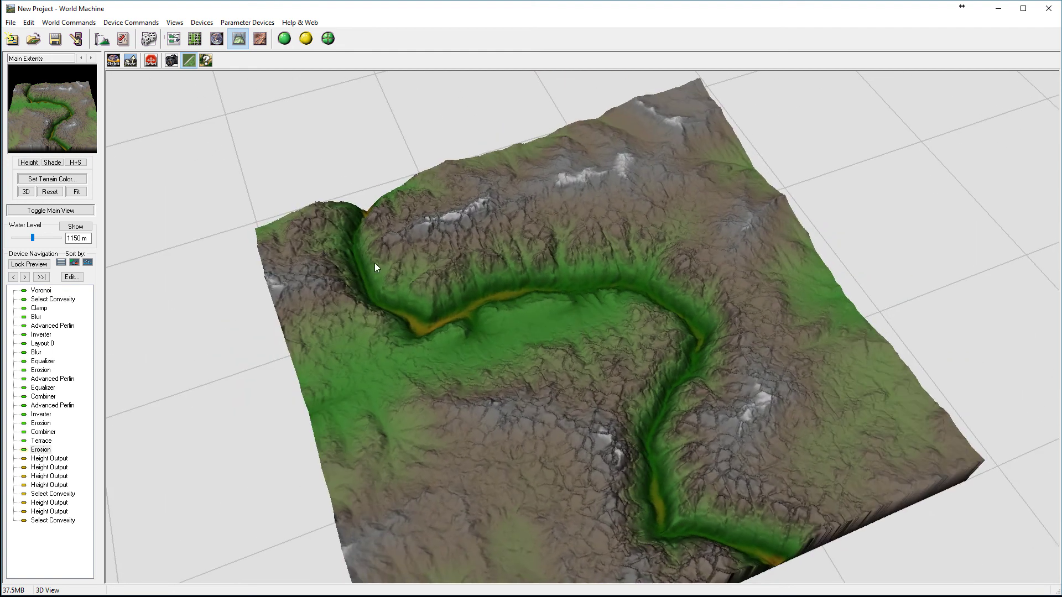